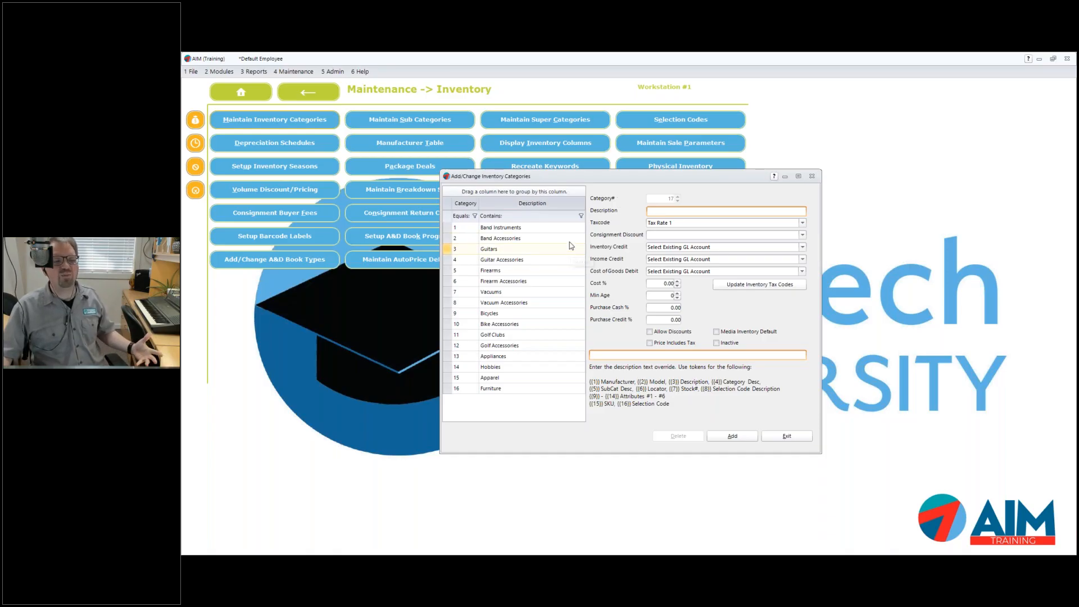
Review the Band Instruments, Guitars, Firearms, Vacuums and Bicycles categories' GL accounts and settings
click(515, 231)
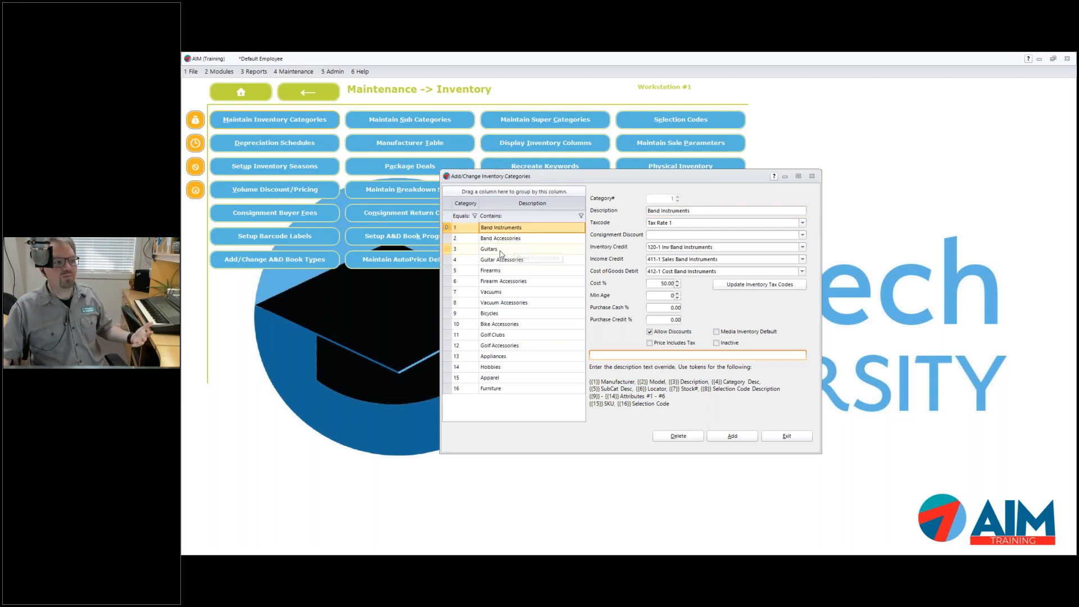
click(501, 251)
click(502, 272)
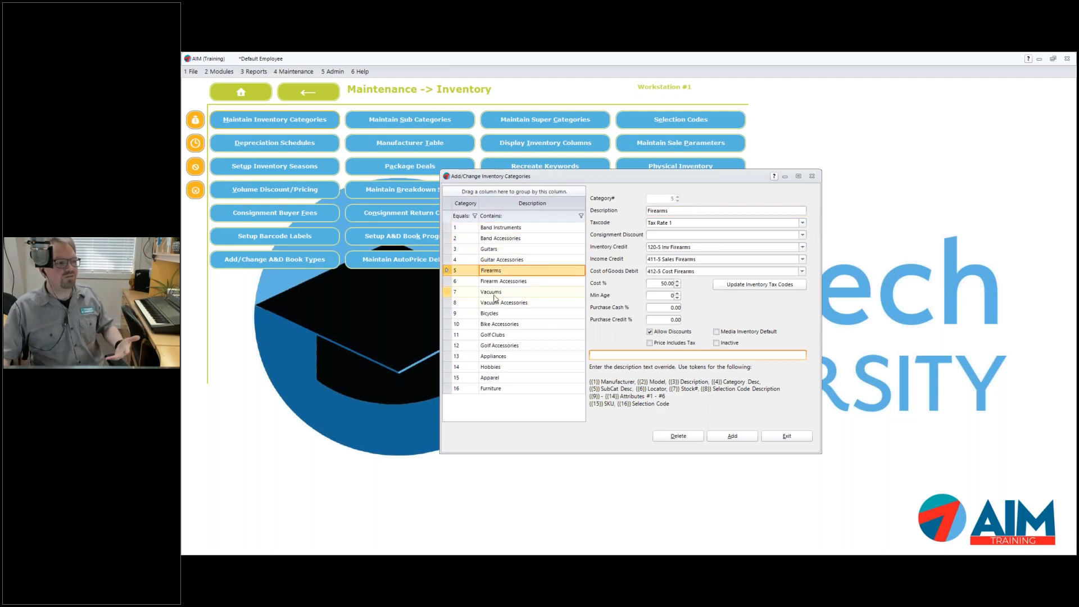
click(496, 292)
click(497, 313)
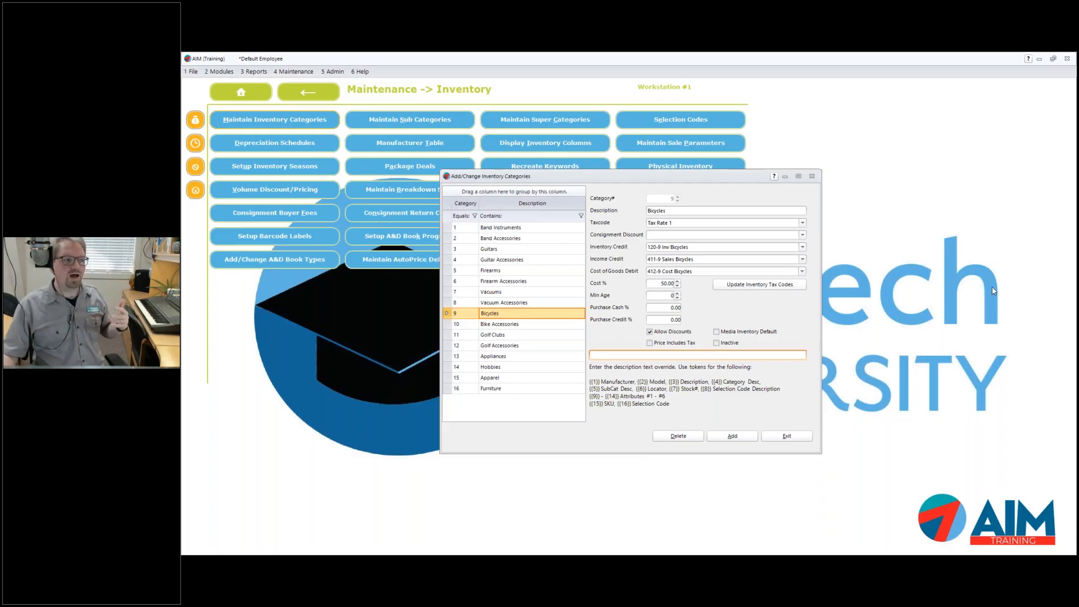
Show category 3, Guitars (accounts 120-3/411-3/412-3), and select 'Guitars' in its description
click(521, 227)
click(521, 249)
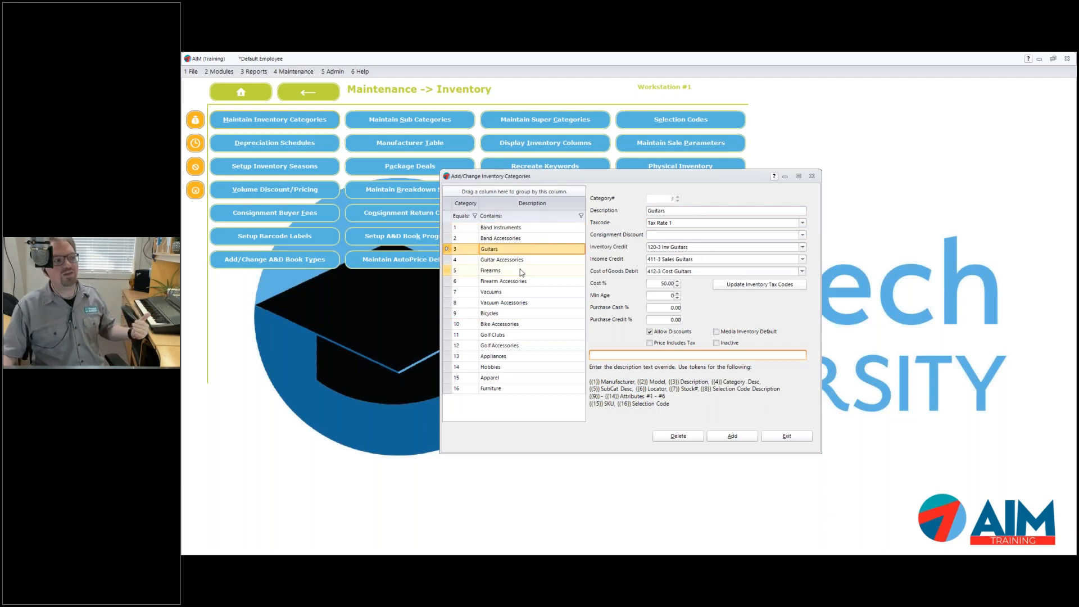
click(669, 212)
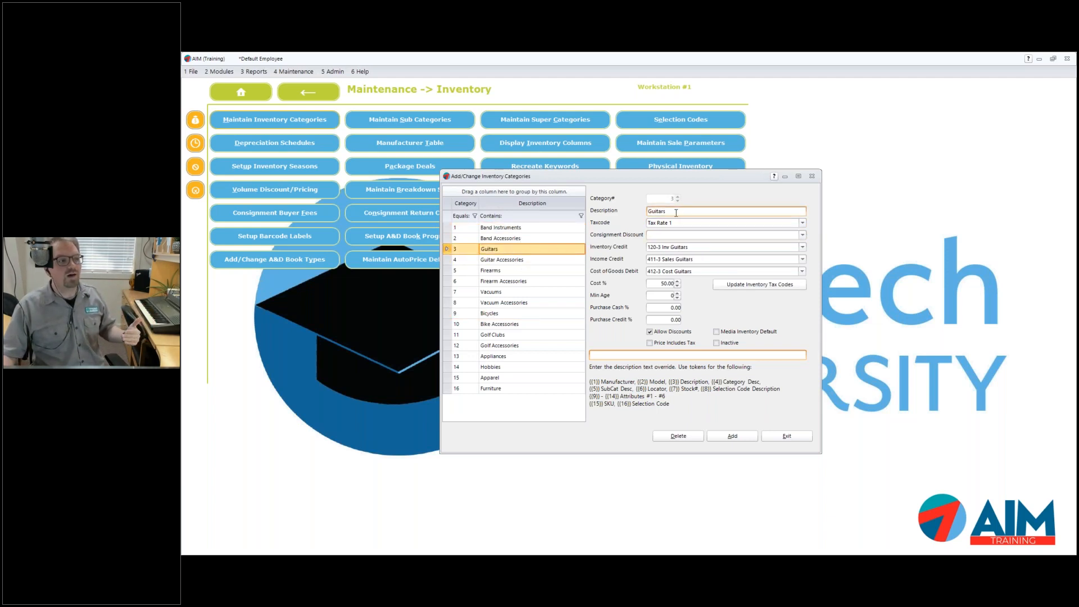
double_click(661, 211)
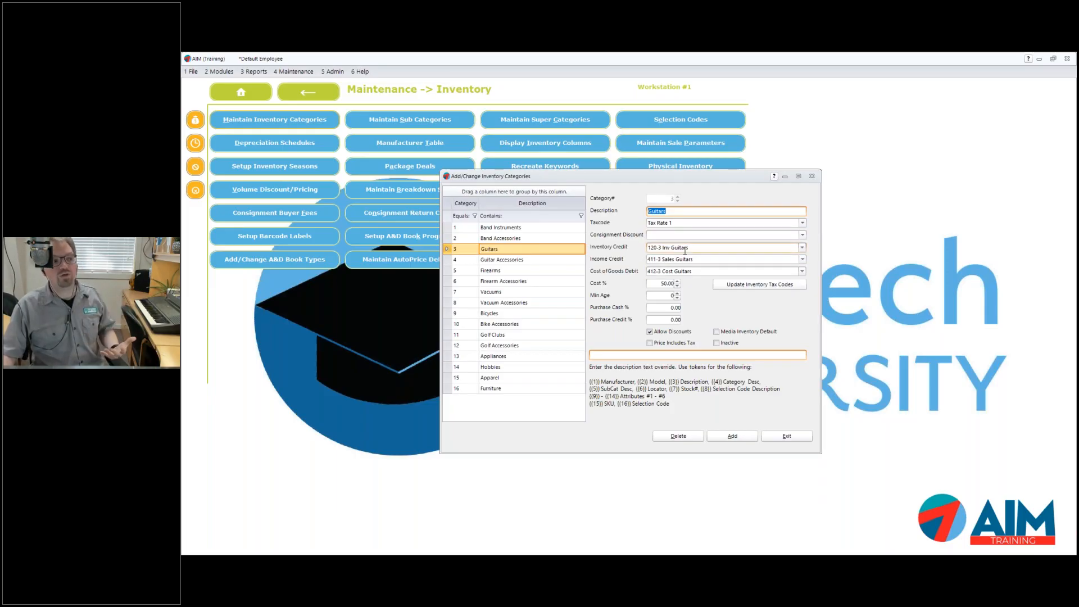
Begin new category 17 with default GL accounts 120-17/411-17/412-17 and review the tax codes
click(733, 437)
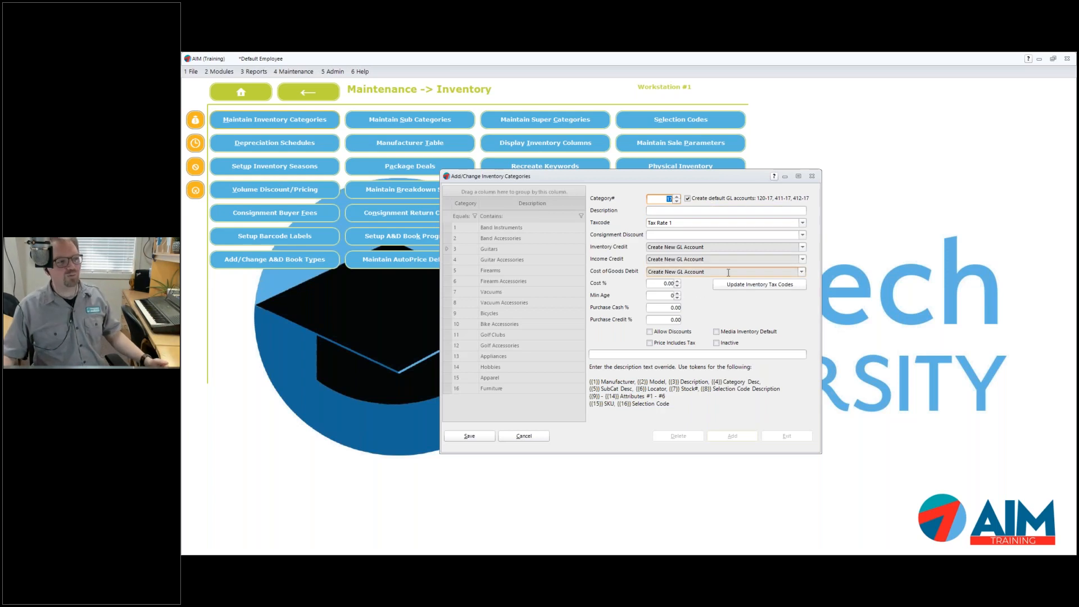
click(677, 224)
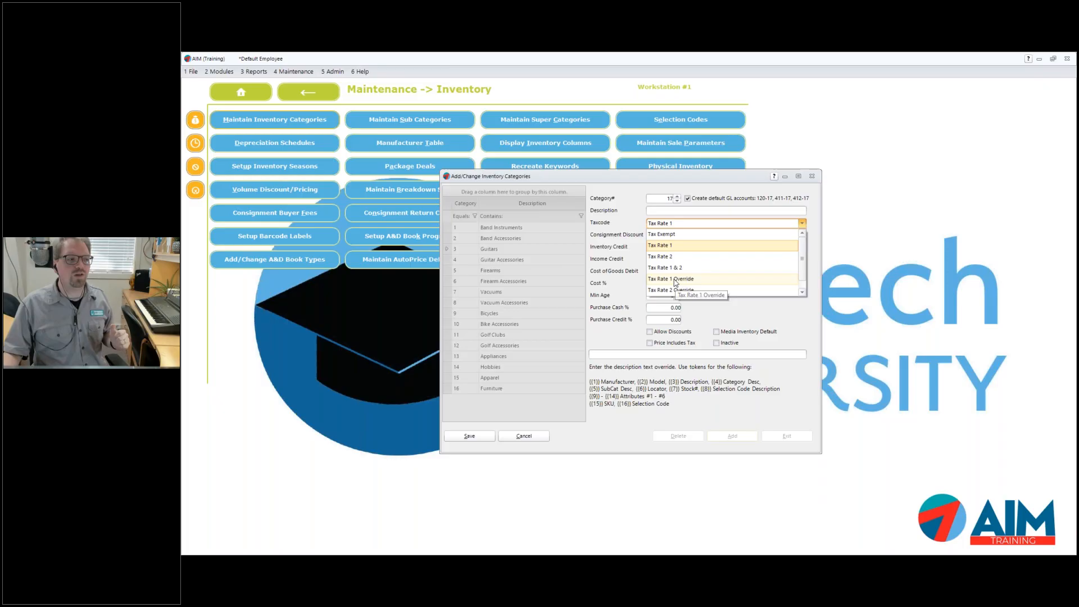
Keep Tax Rate 1 and check the new category's fields, then cancel category 17 and close
click(616, 339)
click(670, 297)
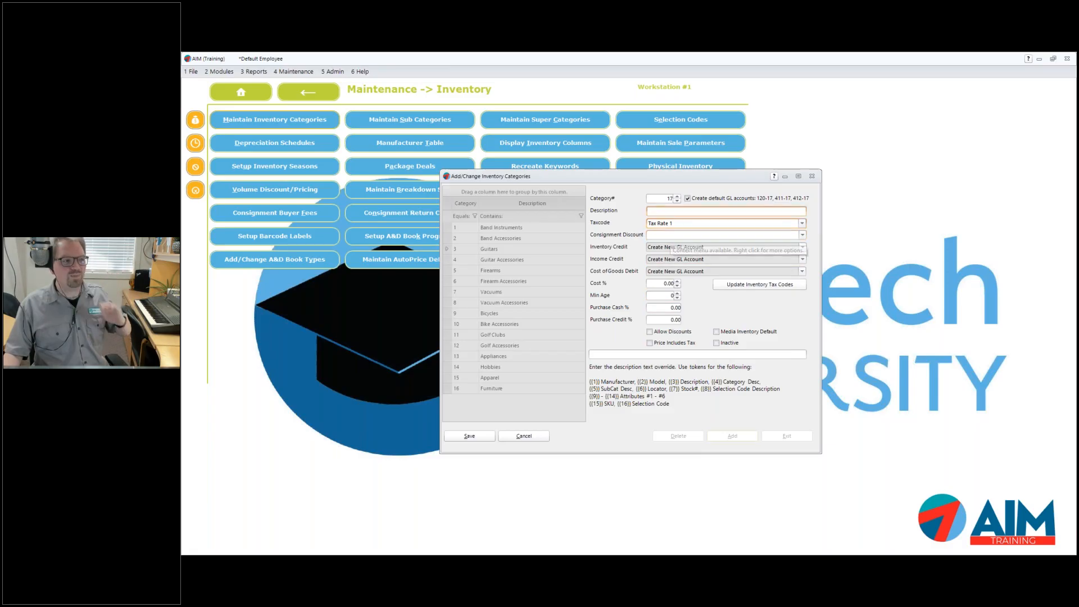
click(661, 212)
key(Tab)
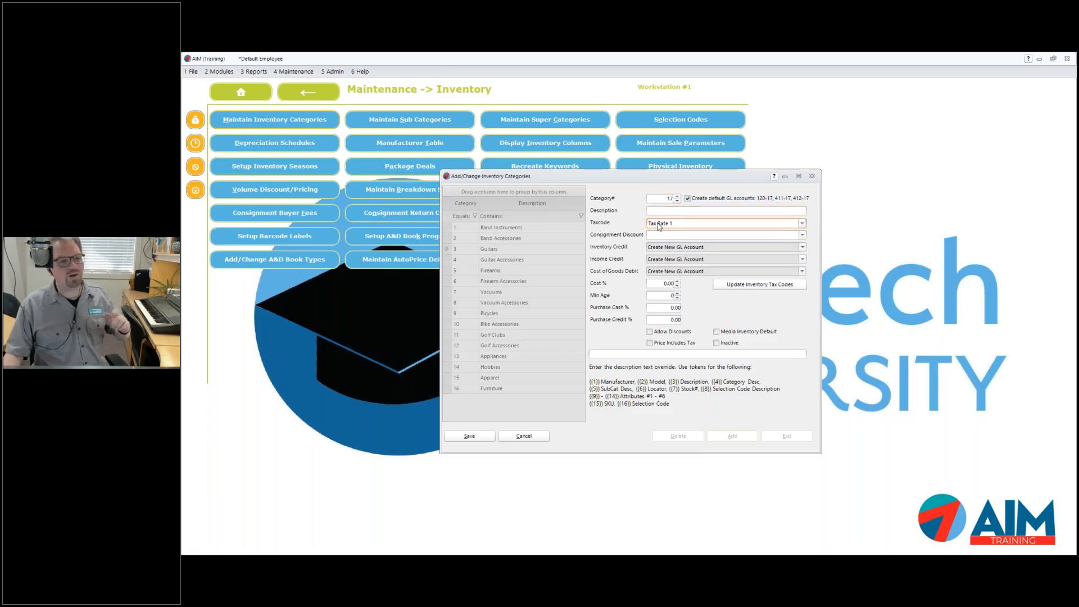
click(528, 438)
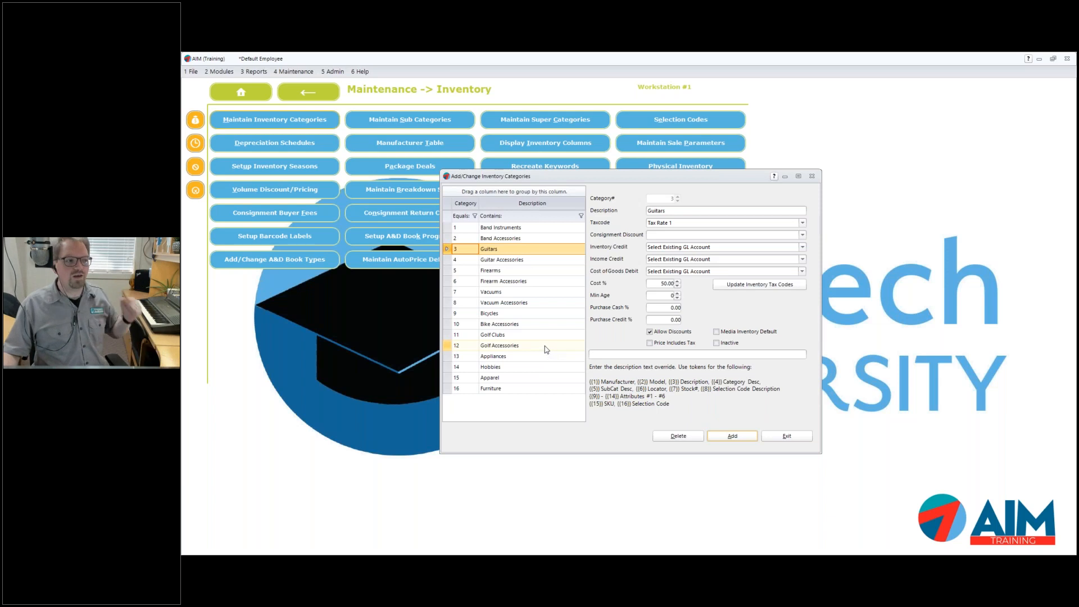
click(812, 175)
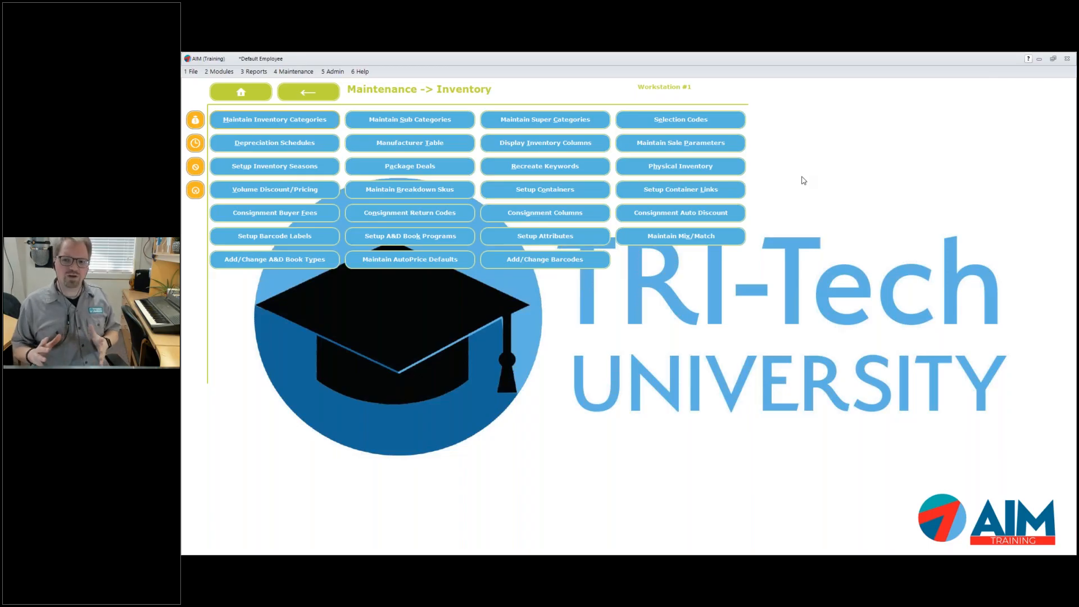
Open the sub categories list, inspect the Trombone entry, and start a new sub category record
click(445, 119)
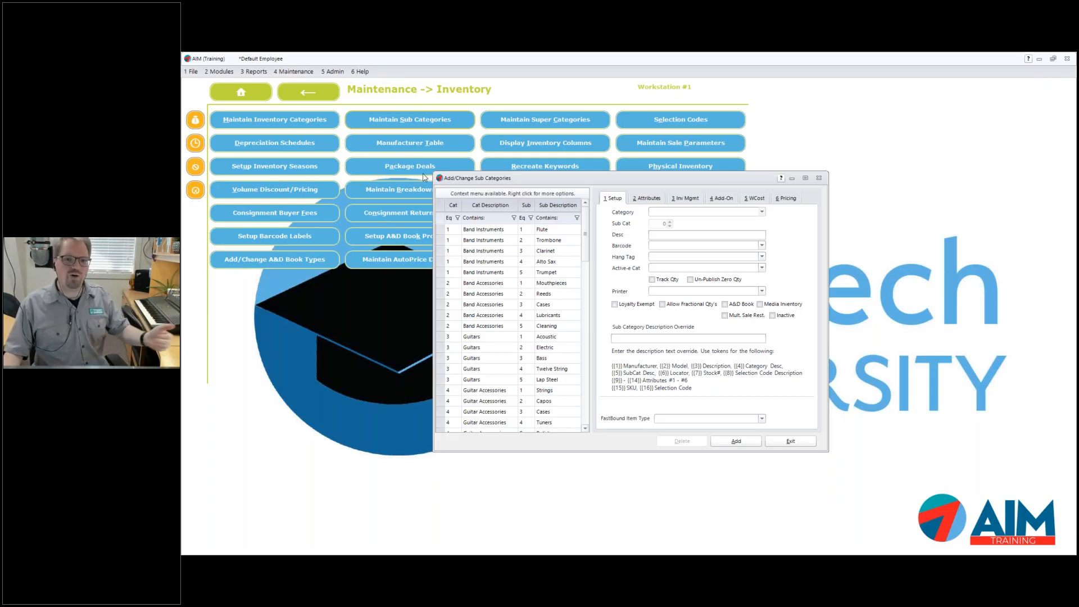
click(486, 240)
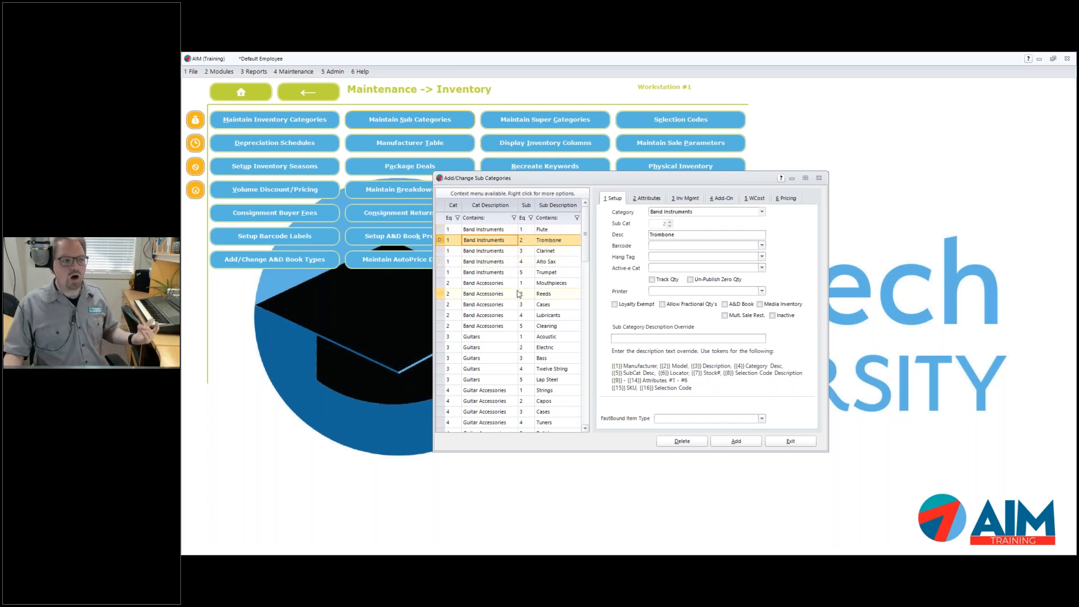
click(622, 339)
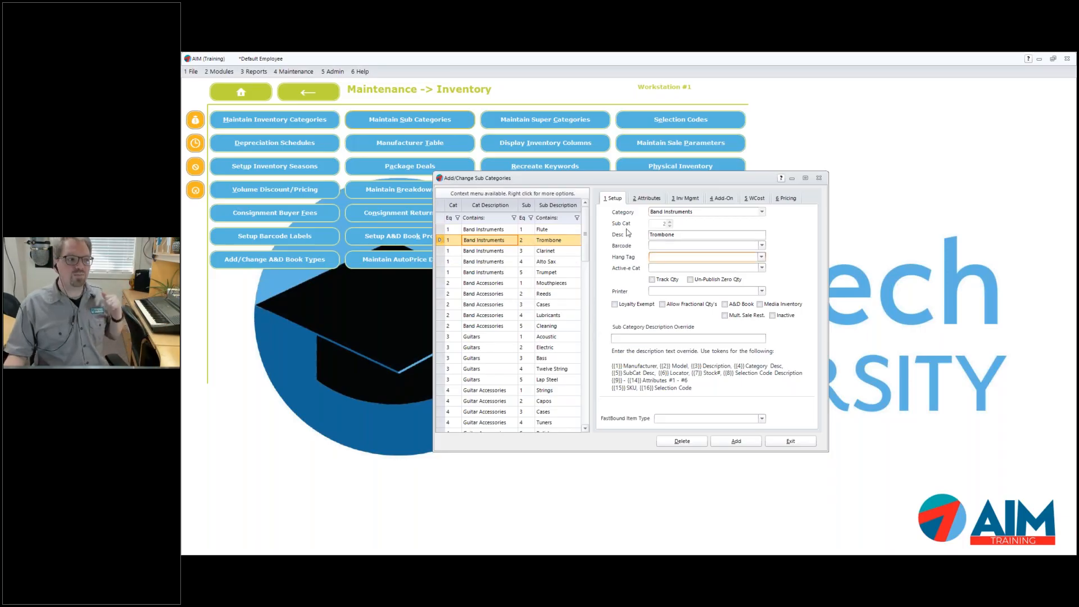
click(736, 441)
Place new sub category 6 under Band Accessories and move to its empty description
click(672, 214)
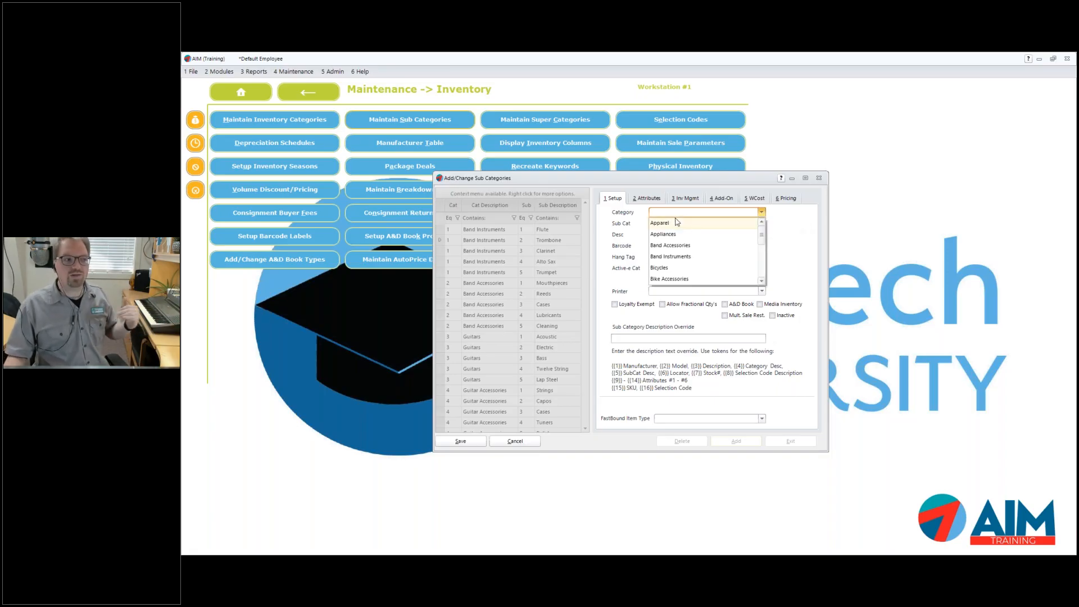
click(669, 245)
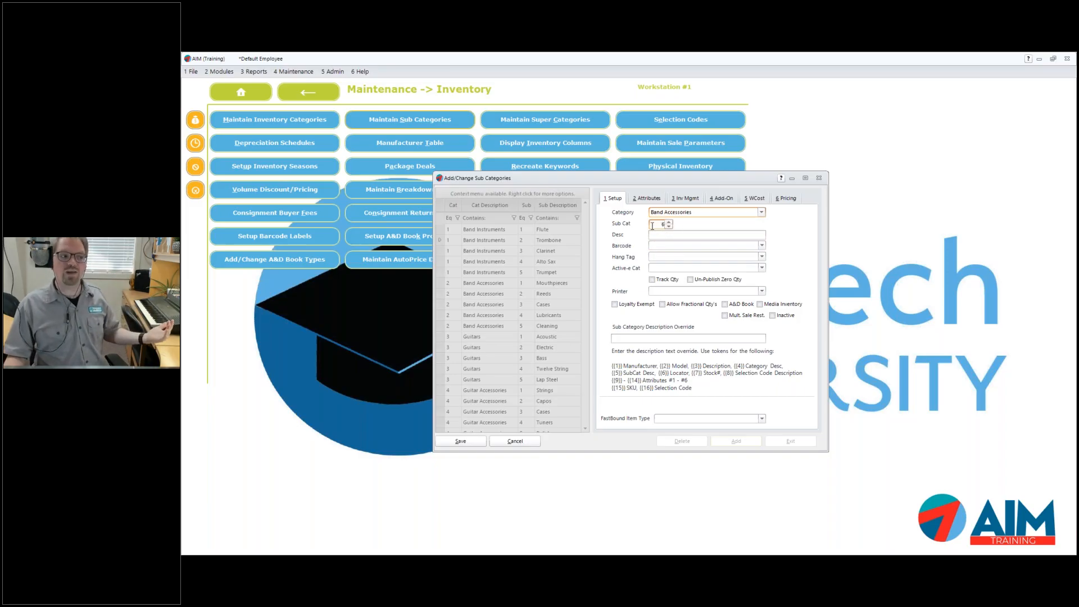
click(666, 234)
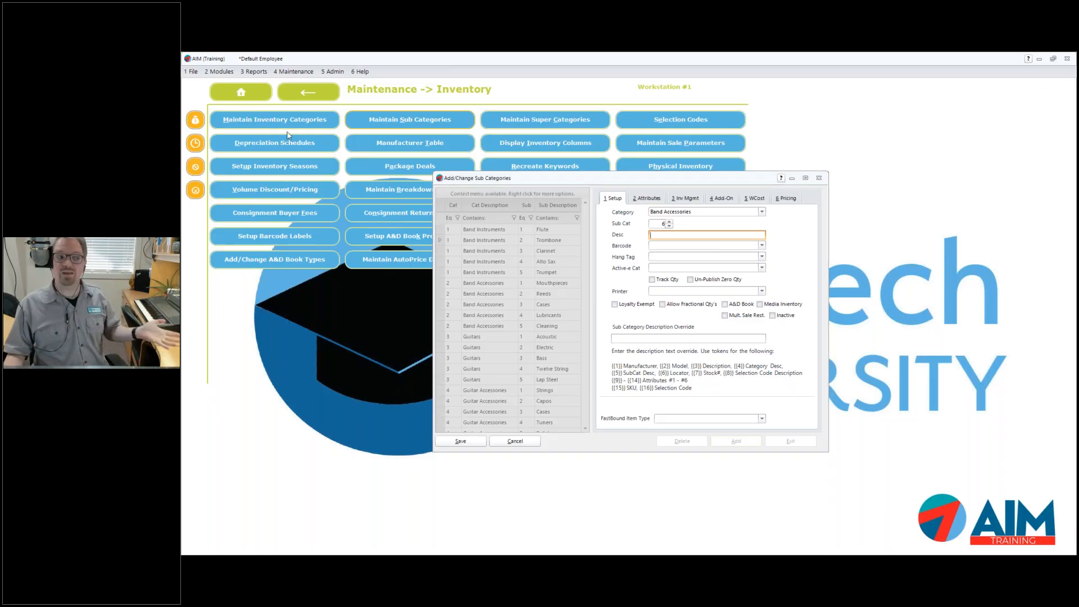
Glance at the inventory categories, then close sub categories without saving sub category 6
click(263, 116)
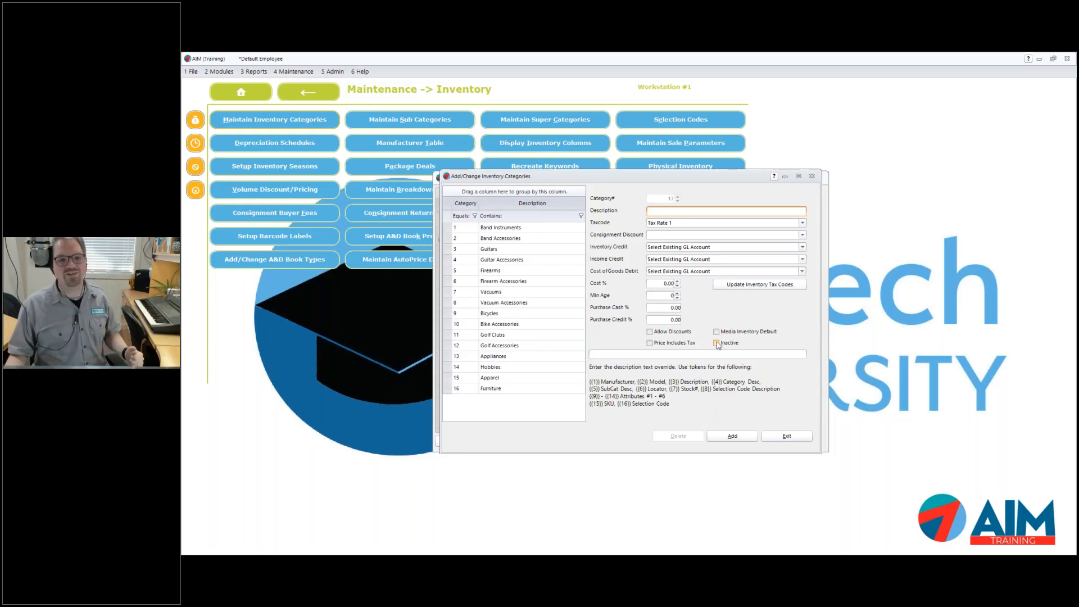
click(812, 176)
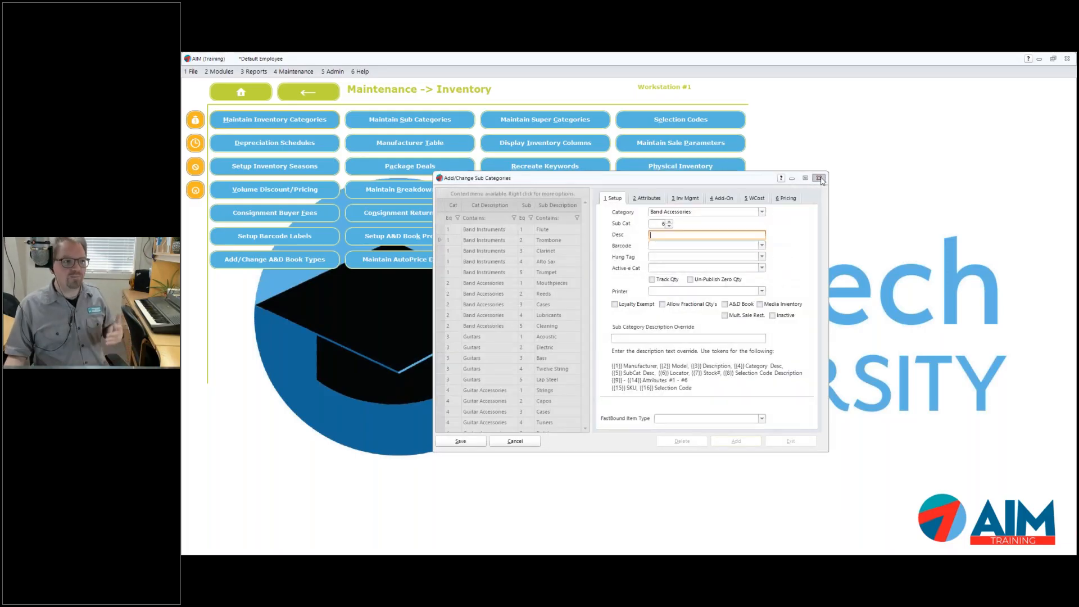
click(819, 178)
click(631, 331)
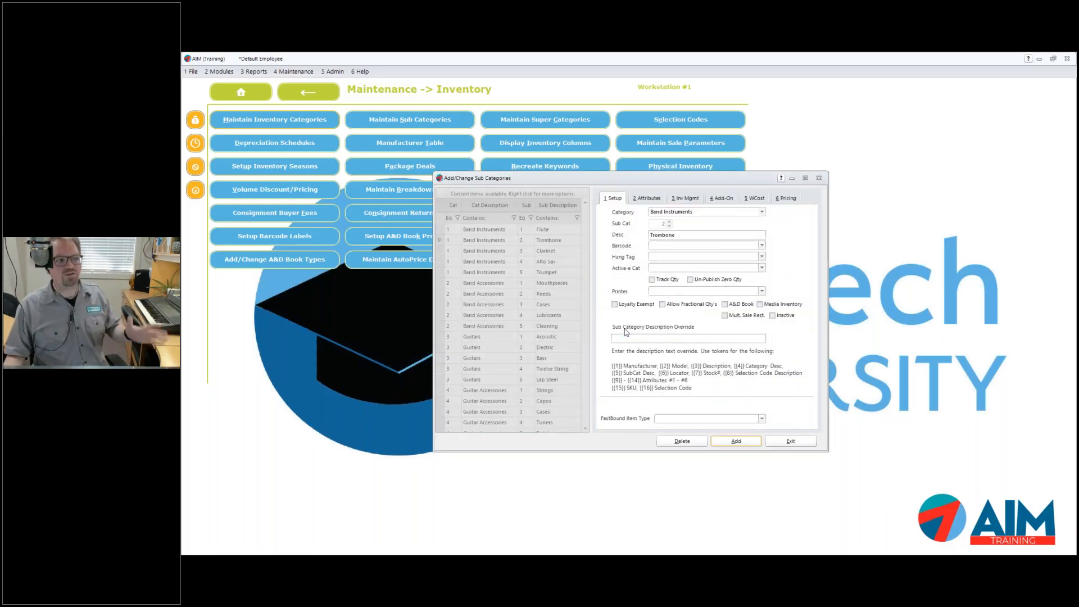
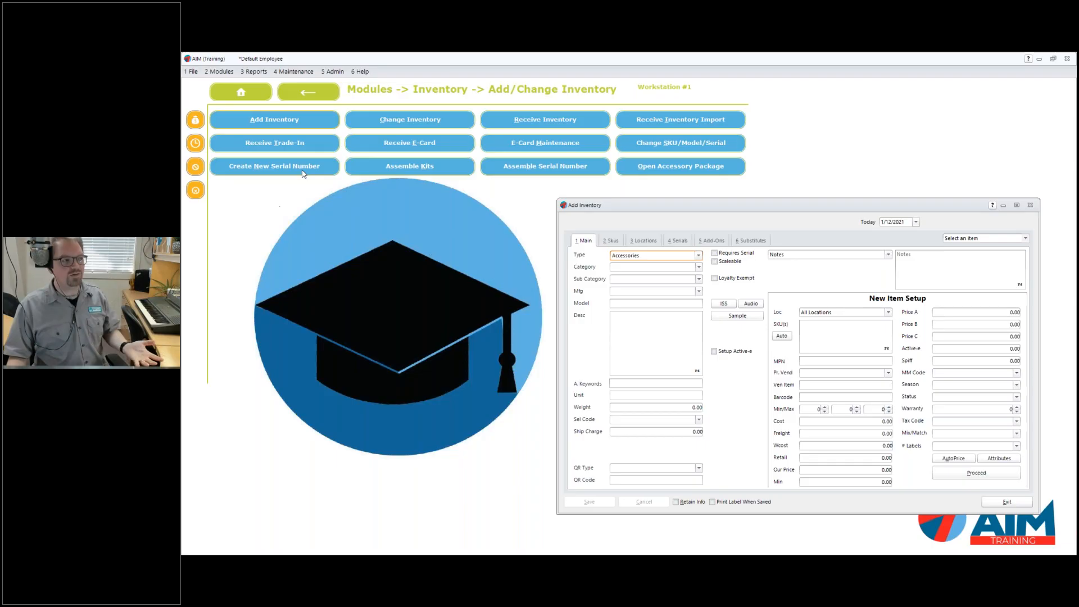
Move the Add Inventory form up-left and submit it blank to flag Category, Model and Desc as required
drag(644, 204, 553, 177)
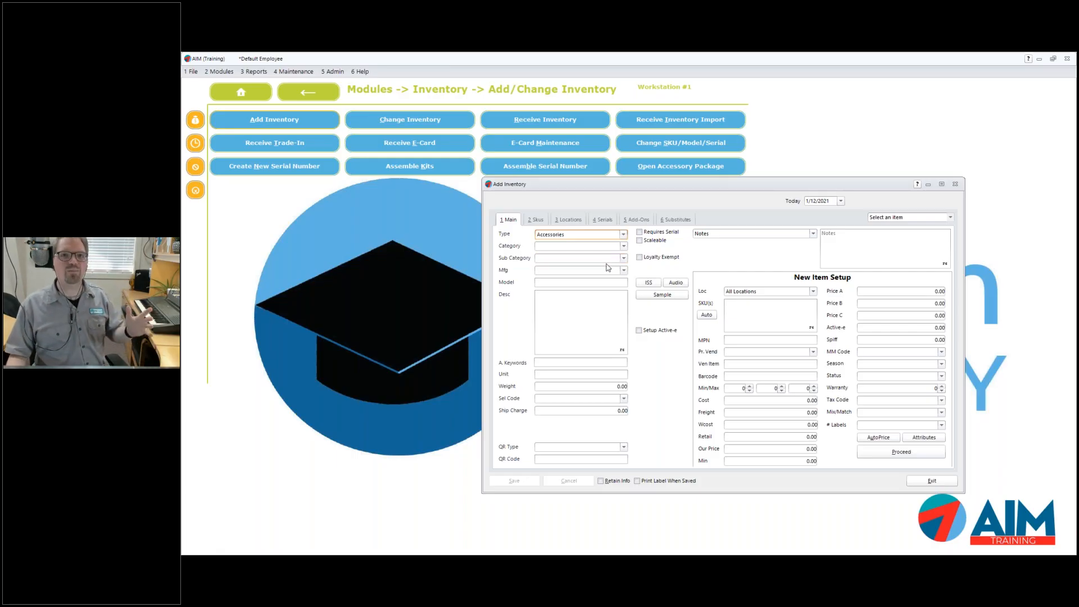
click(923, 451)
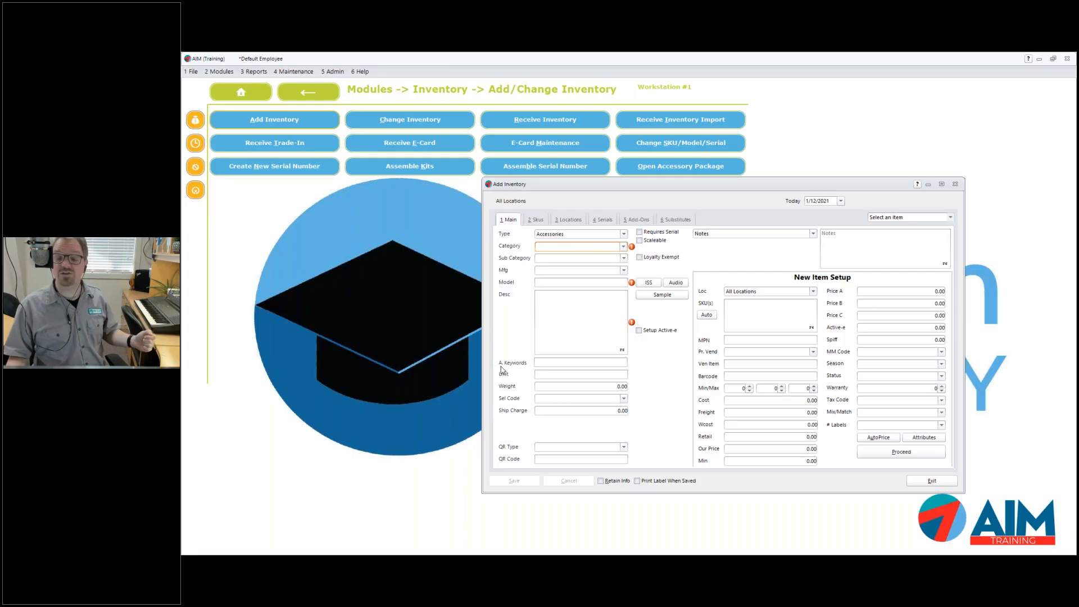
List the new item's Type choices, Accessories and Serialized
click(623, 258)
click(624, 233)
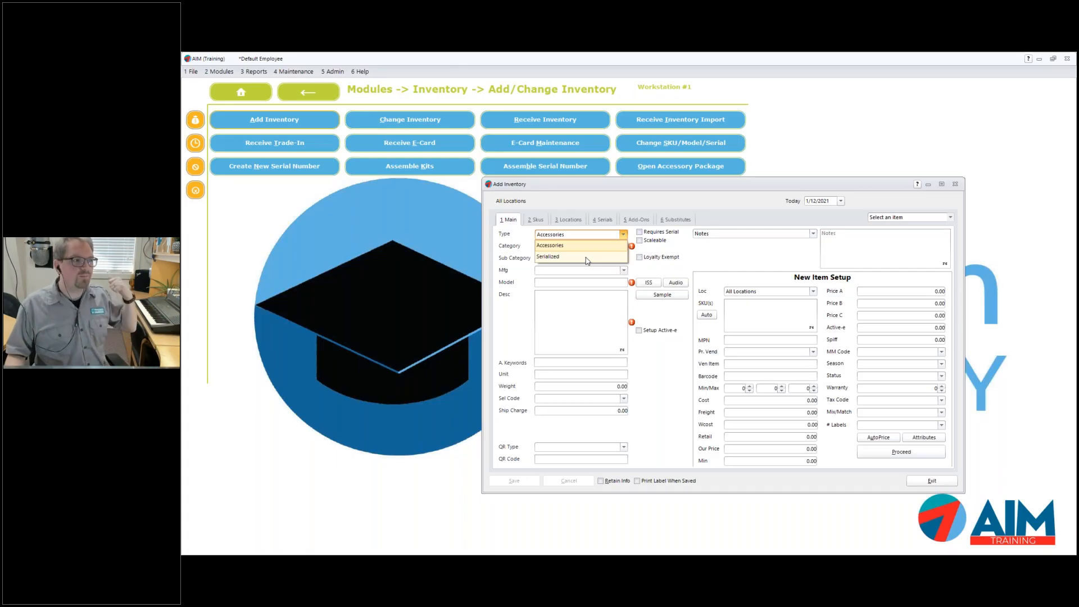
Keep Type as Accessories, set Category to Bicycles, check its sub categories, and open the Select Category lookup
click(522, 262)
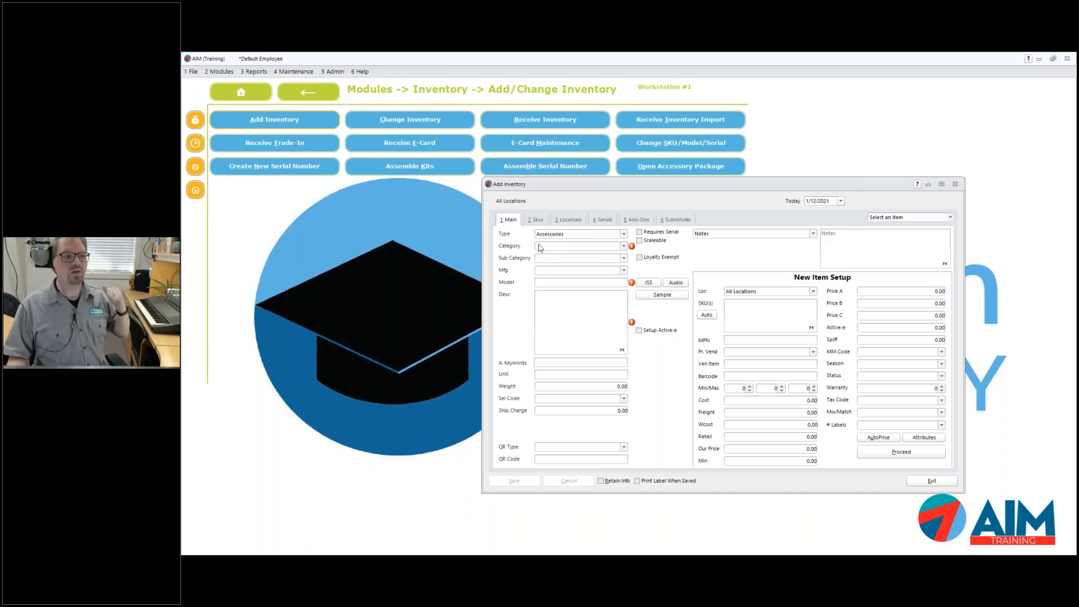
click(623, 247)
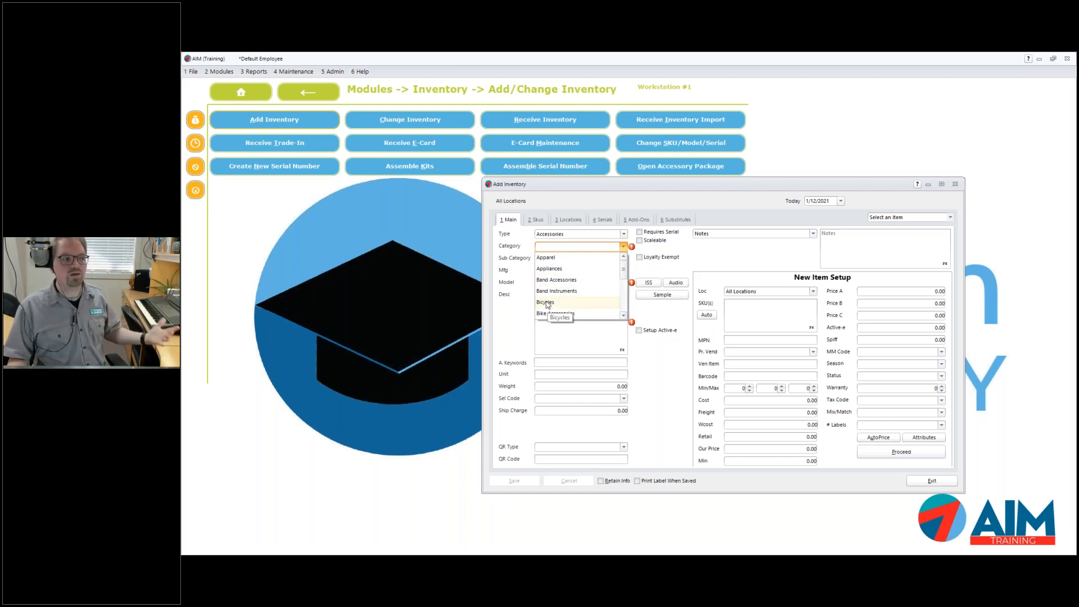
click(546, 302)
click(624, 259)
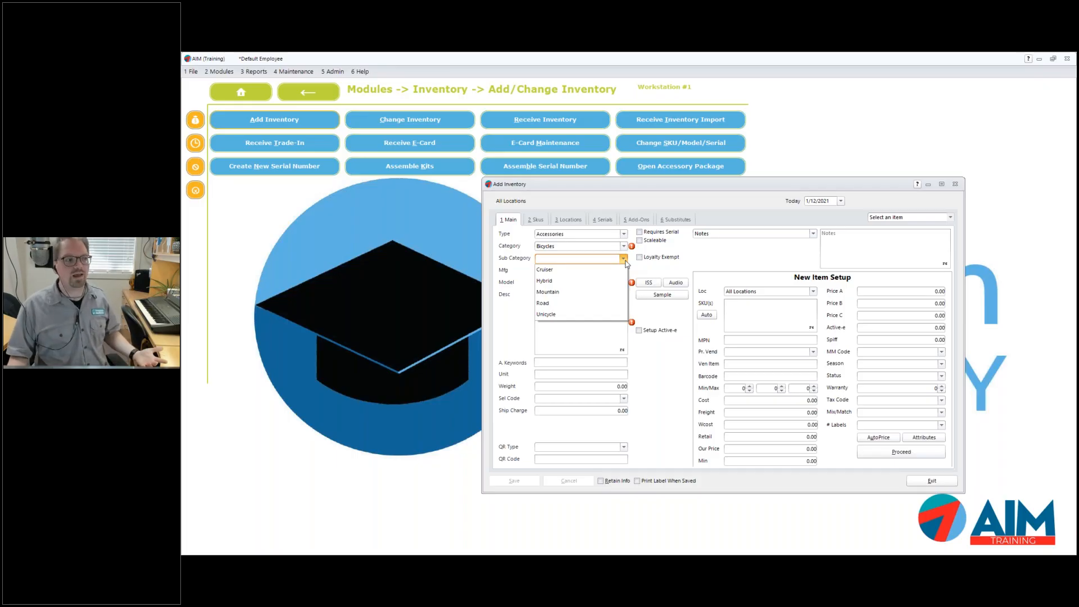
click(601, 247)
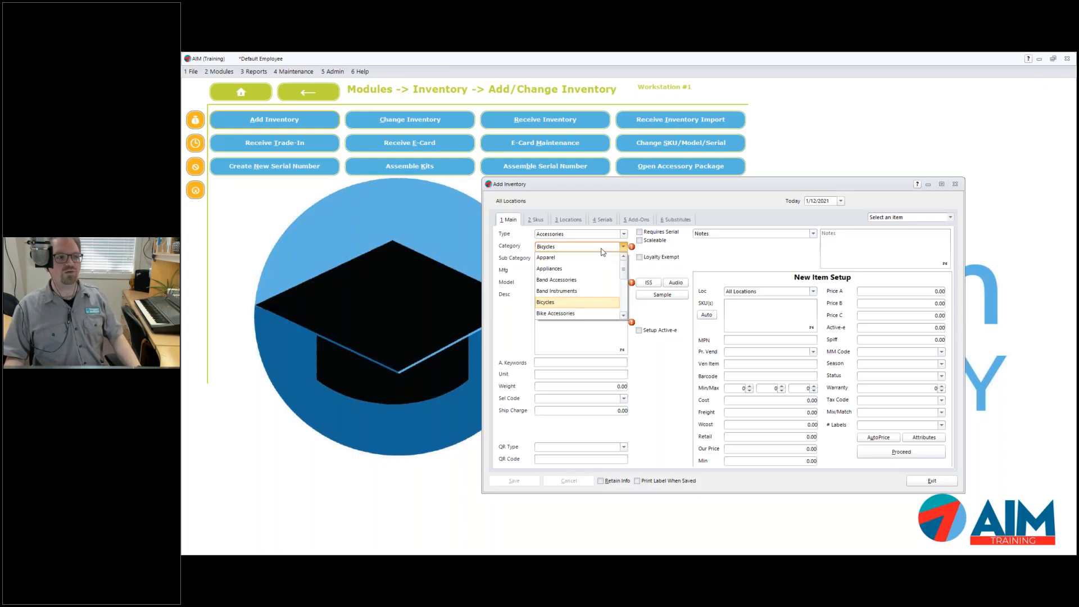
click(606, 250)
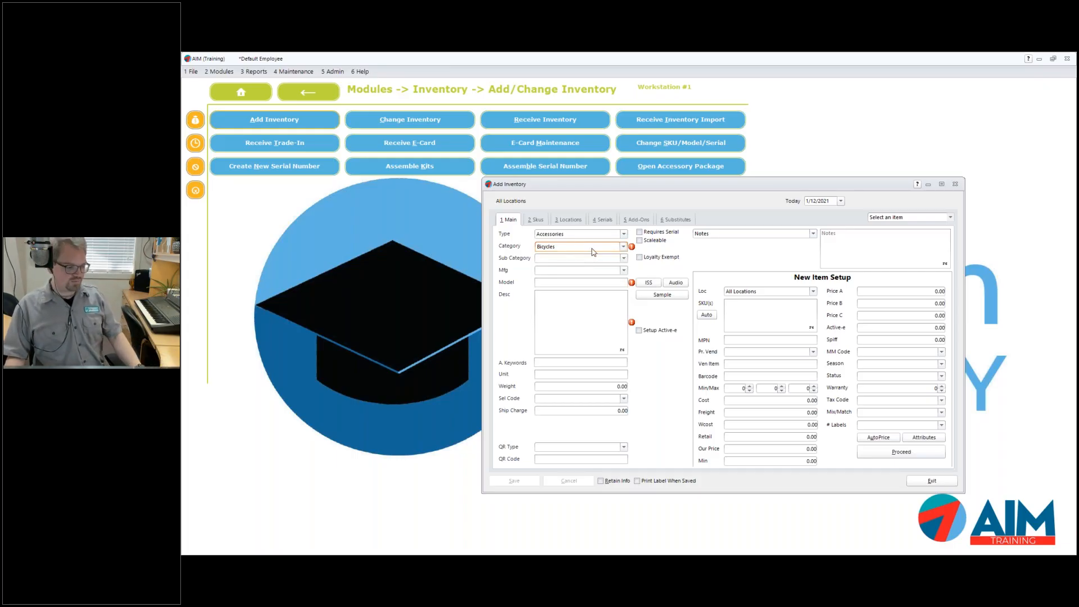
key(F2)
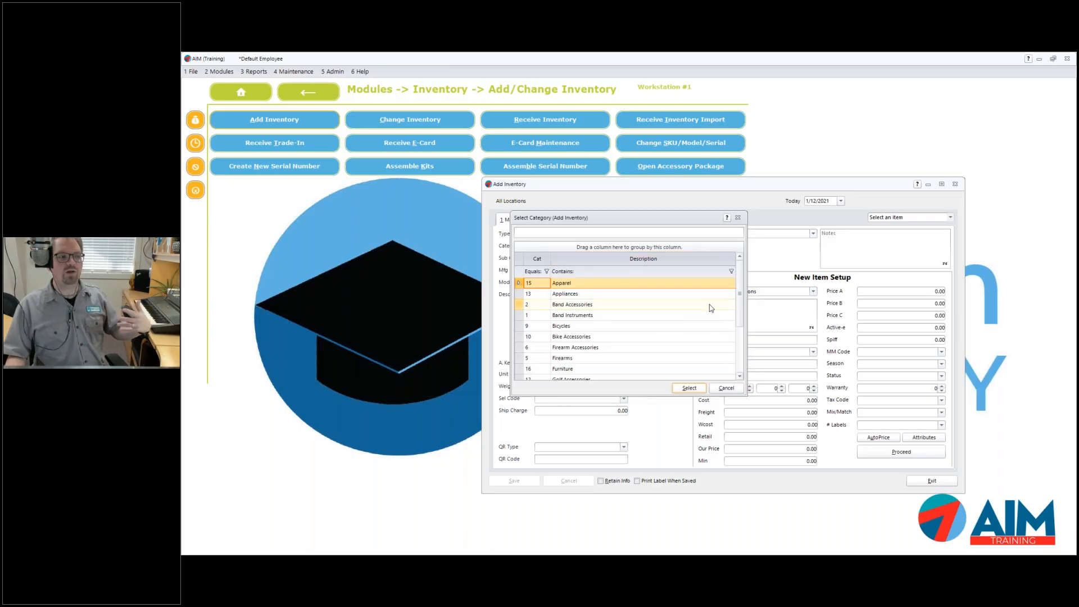
Search the category lookup for golf, then cancel it so Category stays Bicycles
mouse_move(740, 293)
mouse_down()
mouse_move(737, 349)
mouse_move(739, 290)
mouse_move(741, 313)
mouse_up()
click(630, 231)
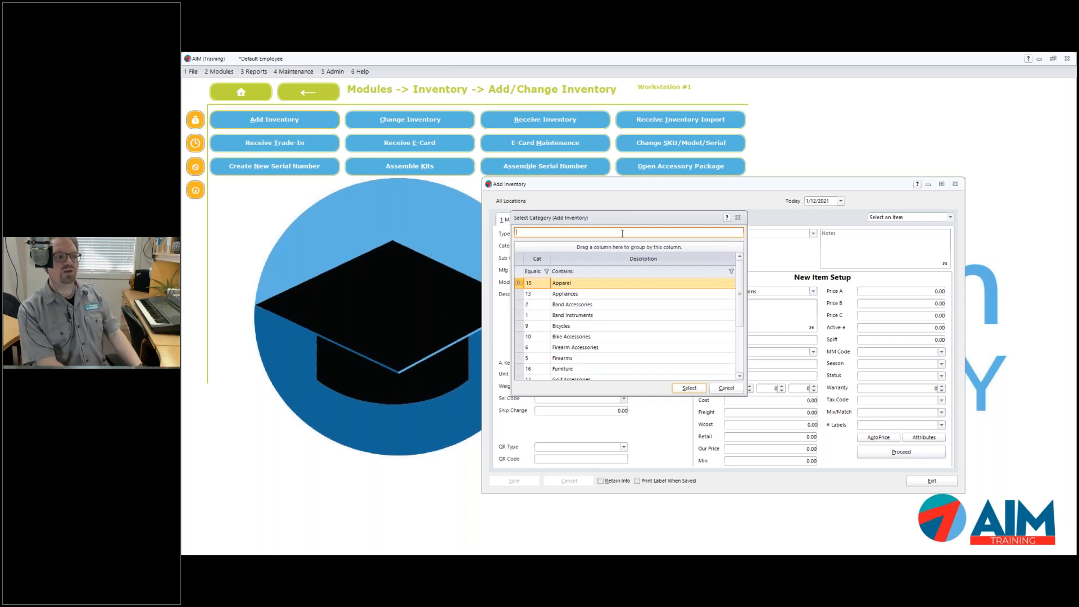
text(golf)
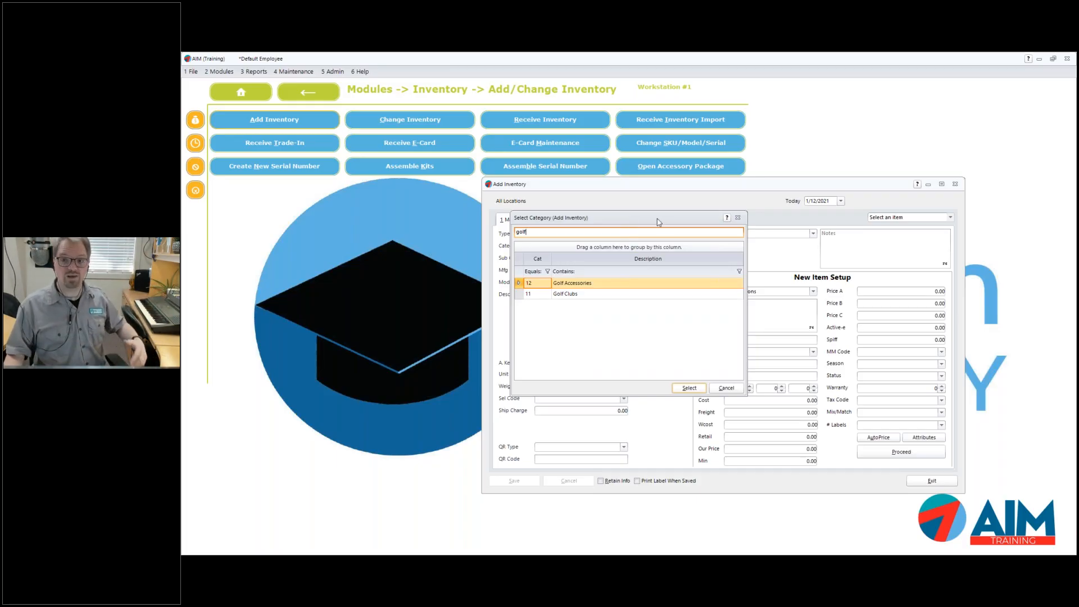
click(737, 218)
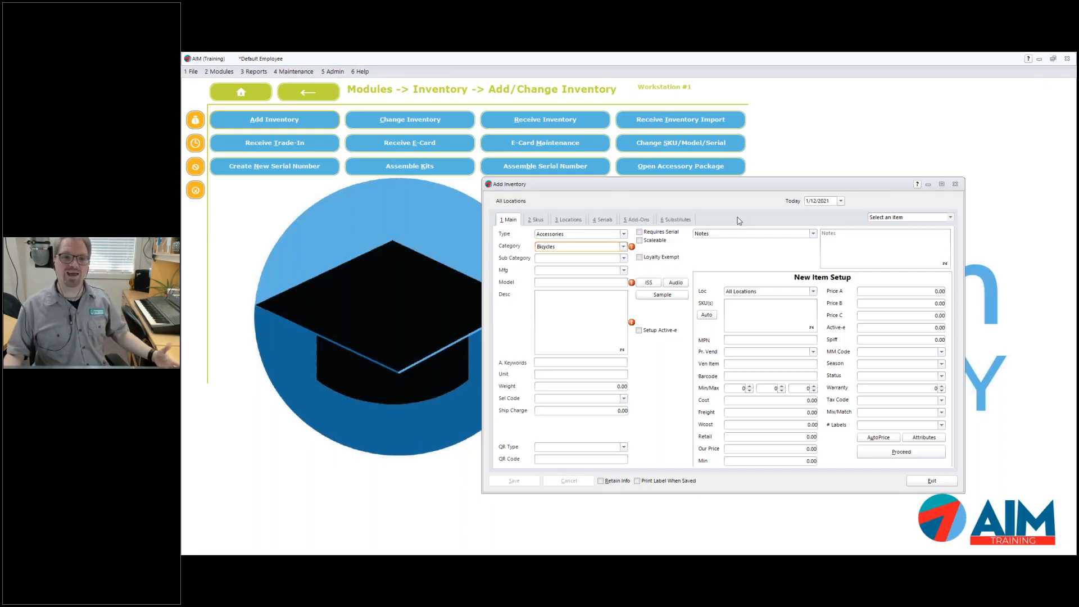
Set the item's Sub Category to Cruiser and its manufacturer to BMX
click(623, 258)
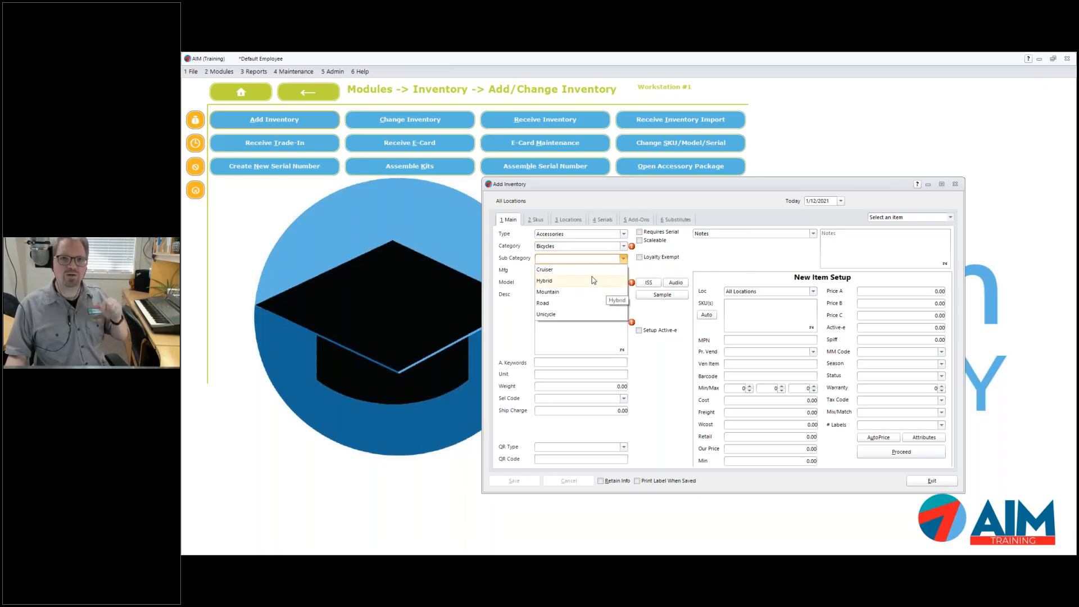
click(562, 269)
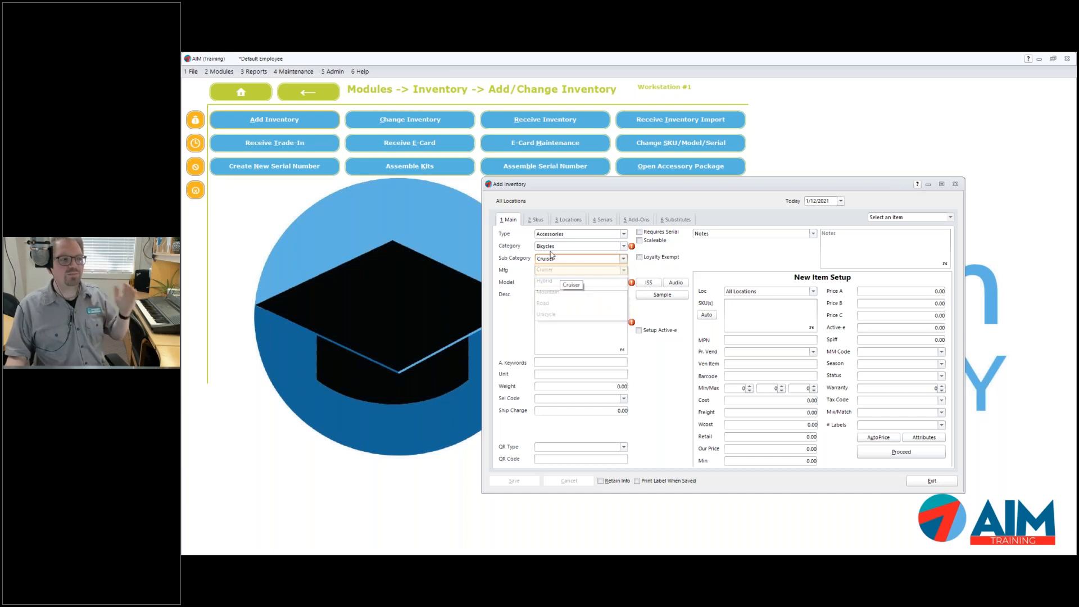
click(624, 271)
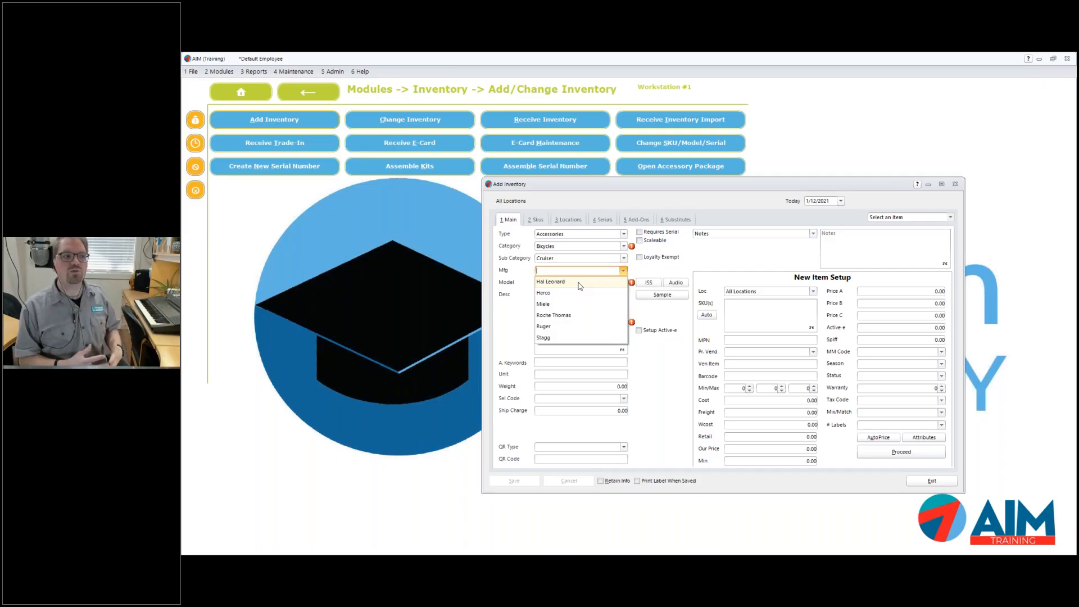
text(BMX)
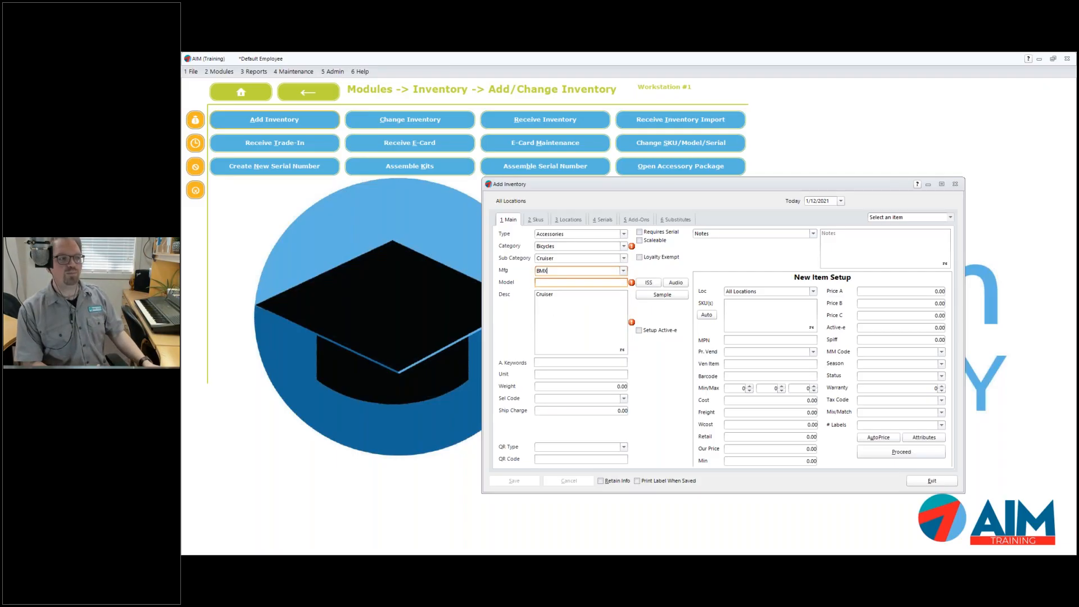
key(Tab)
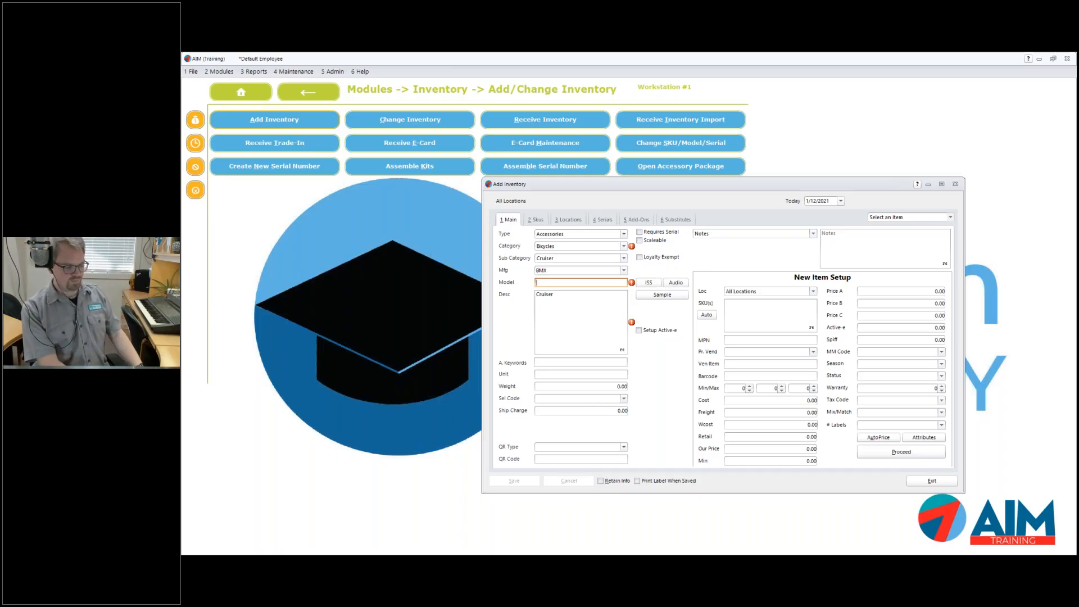
Enter model BIKE so SKU and MPN auto-fill as BIKE, then check SKU, MPN and the Cruiser description
text(BIKE)
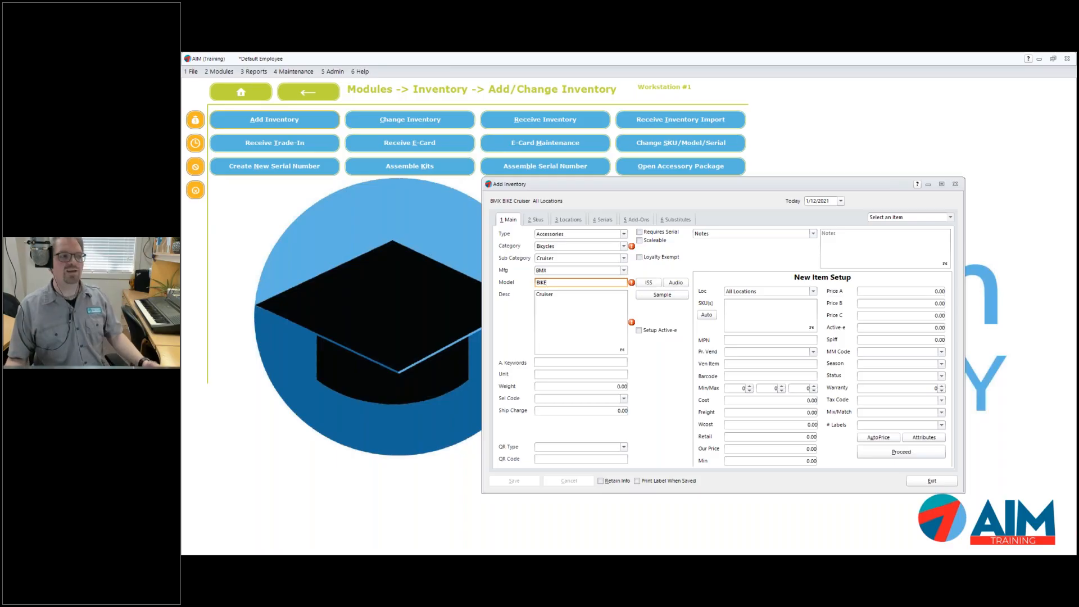
key(Tab)
drag(747, 305, 718, 305)
click(738, 341)
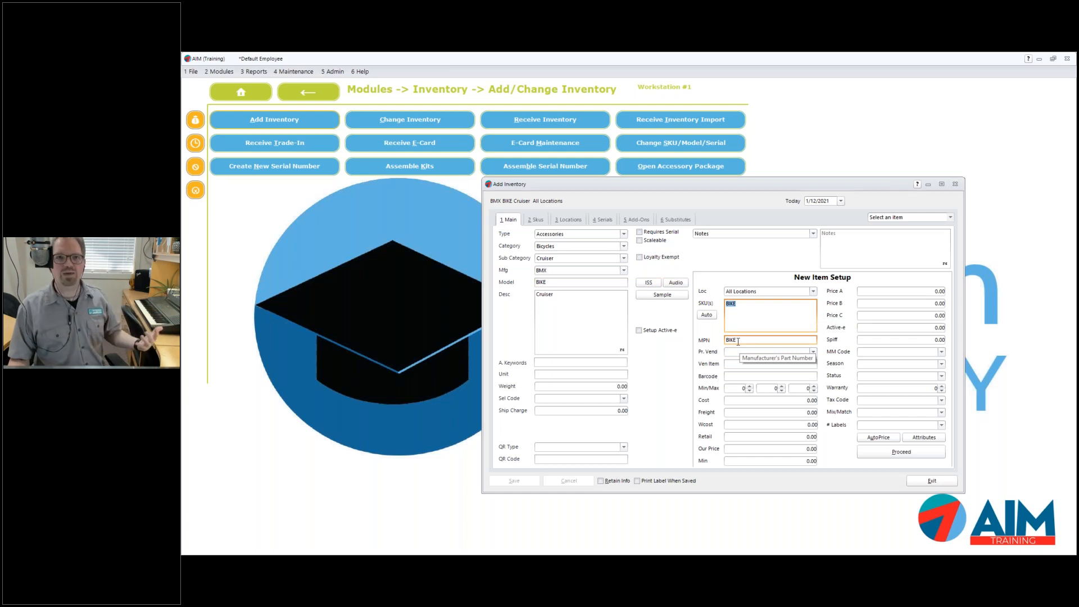
drag(569, 300, 532, 291)
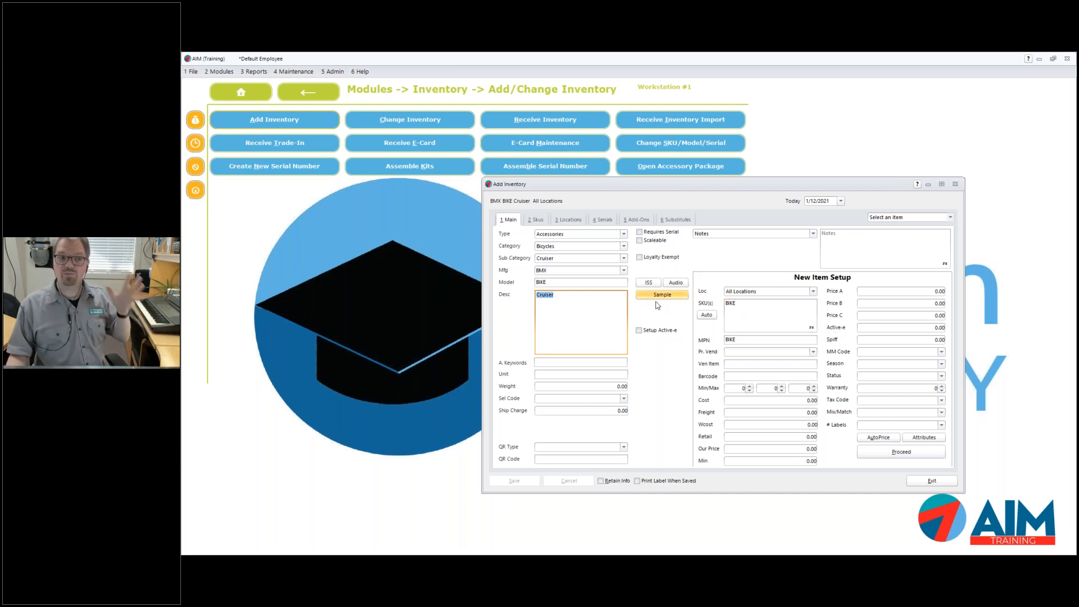
Check the SKU and MPN fields, then list the three vendors available as primary vendor
click(752, 320)
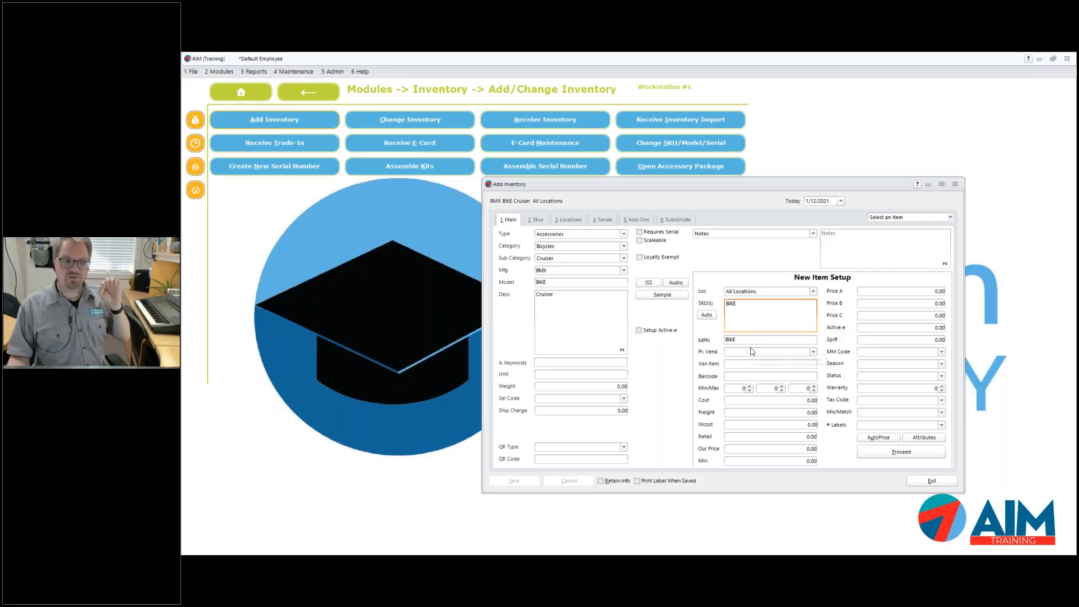
click(752, 340)
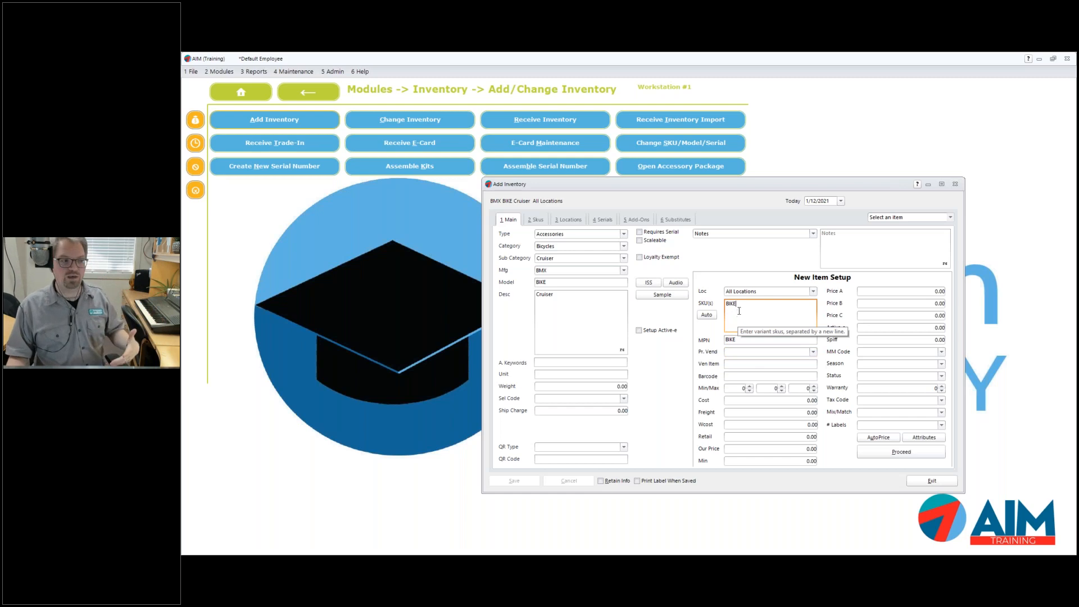
click(812, 352)
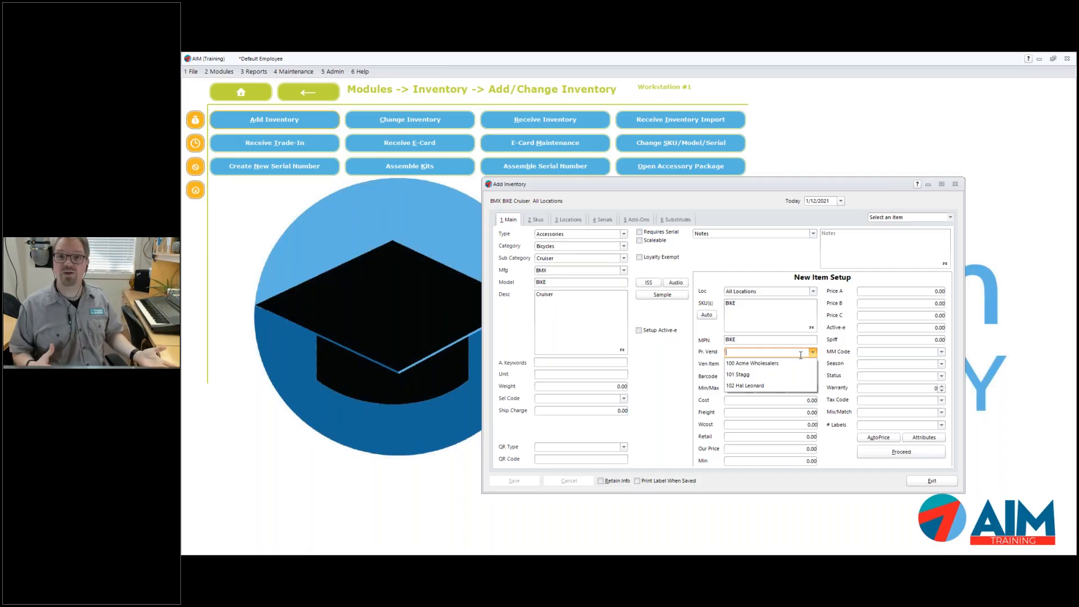
Open and cancel the vendor lookup, try 101 Stagg, then set primary vendor to 100 Acme Wholesalers
right_click(800, 355)
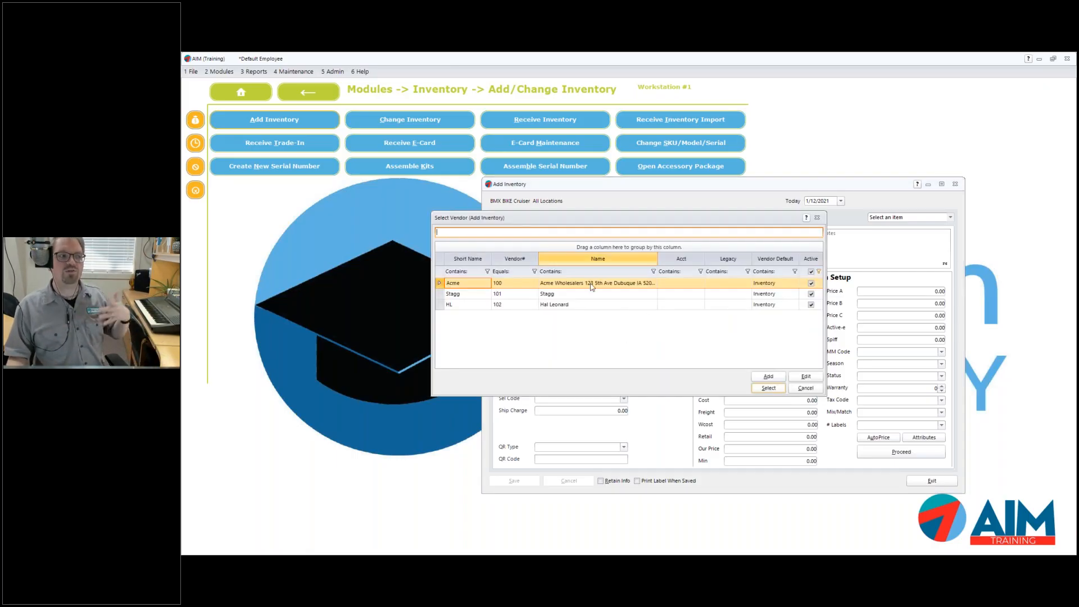
click(803, 388)
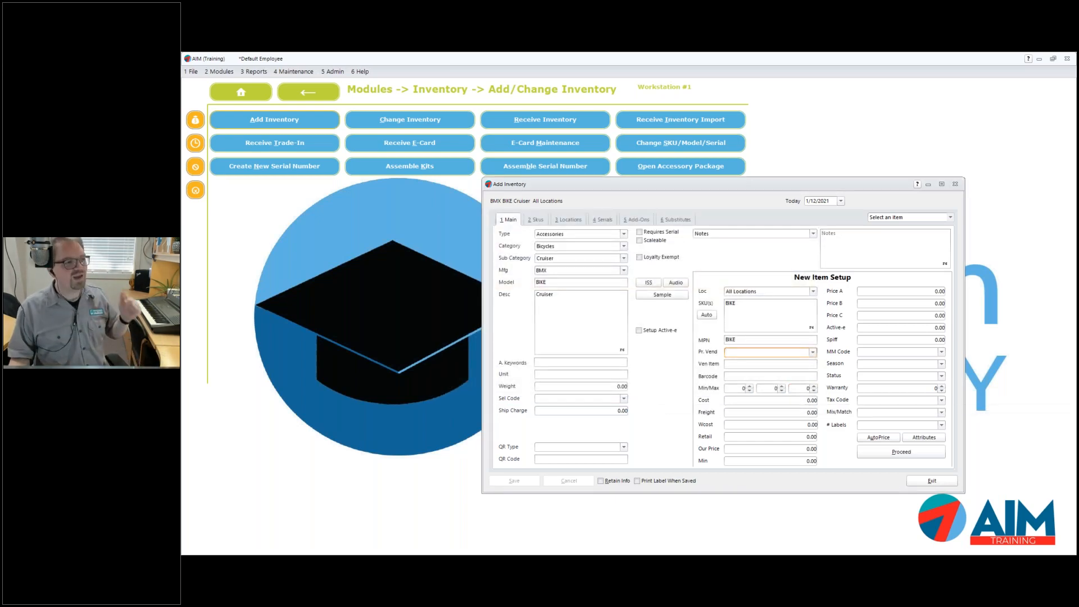
click(812, 351)
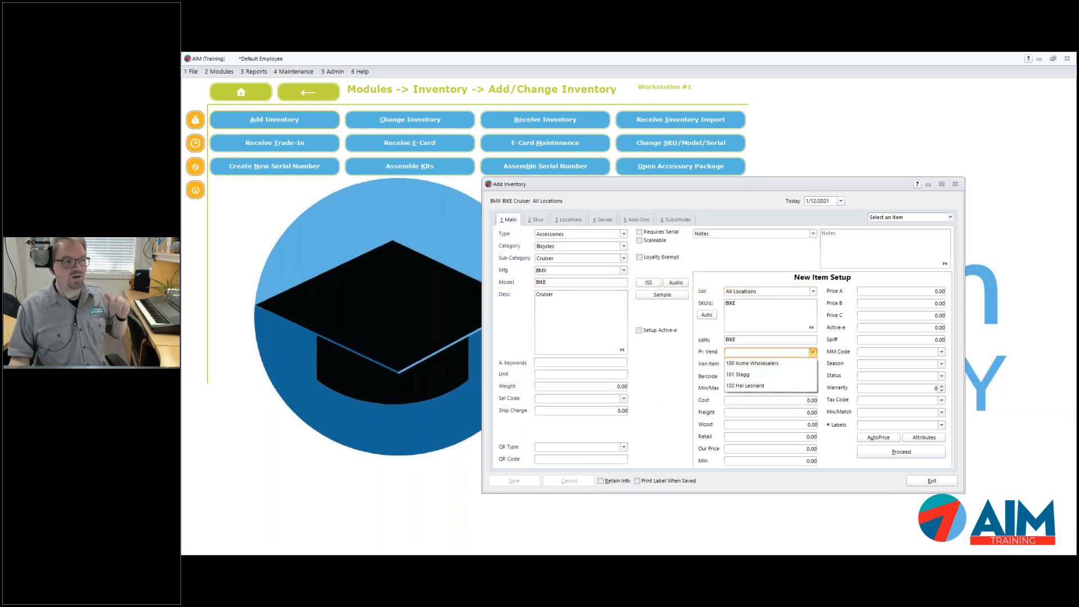
click(778, 374)
click(804, 351)
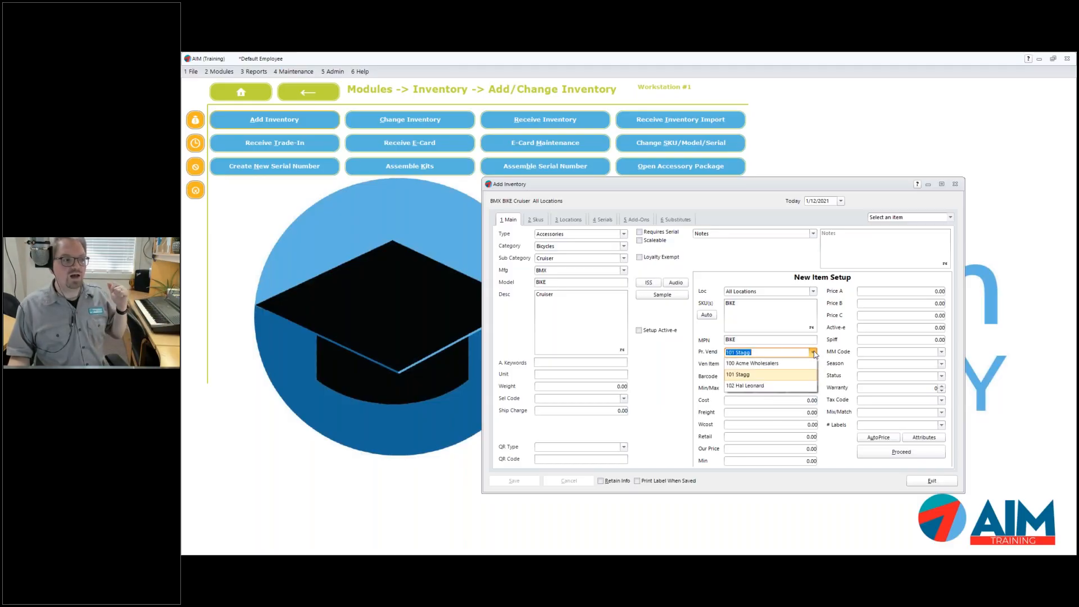
click(755, 366)
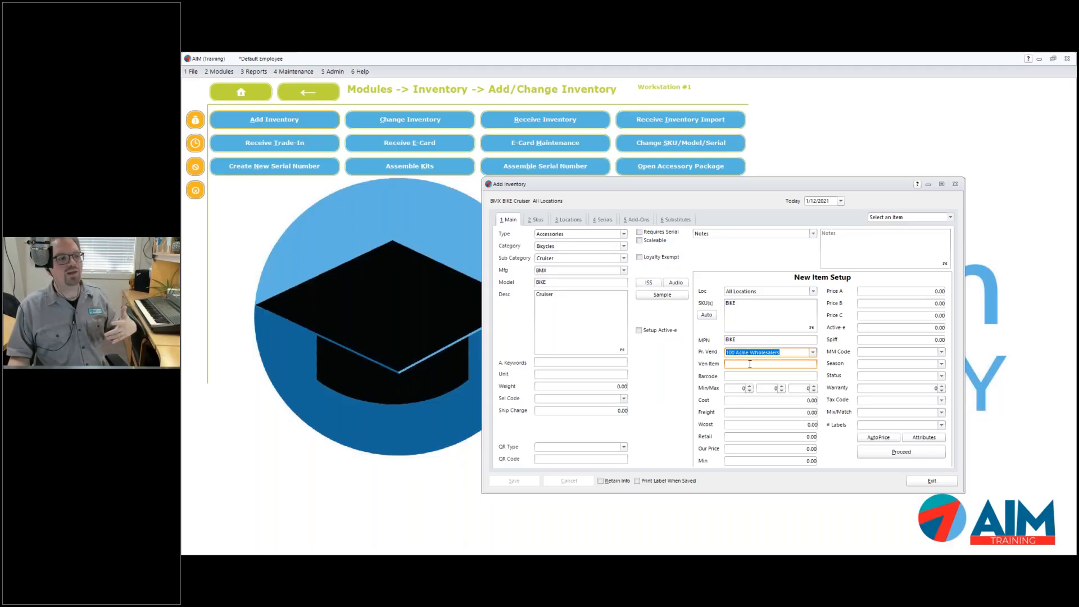
Enter 34634 as the vendor item number under 100 Acme Wholesalers
click(749, 366)
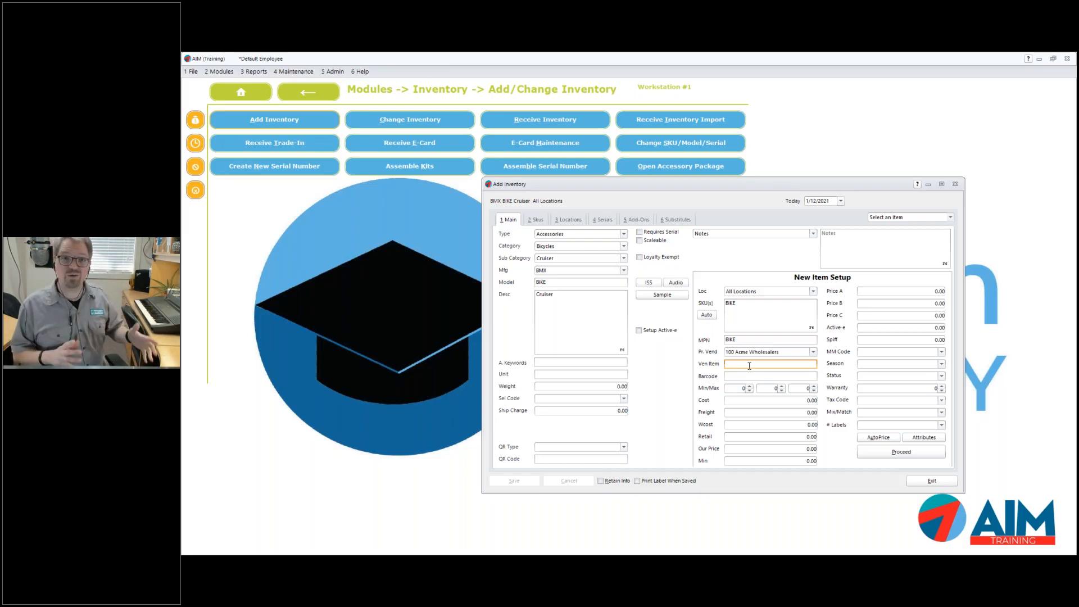
text(34634)
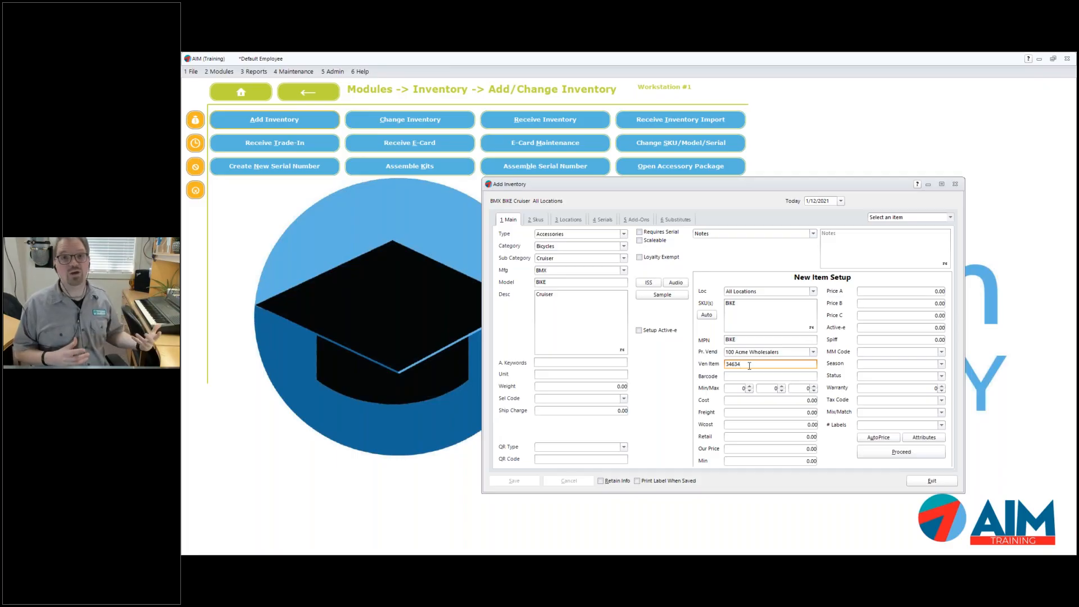
click(750, 313)
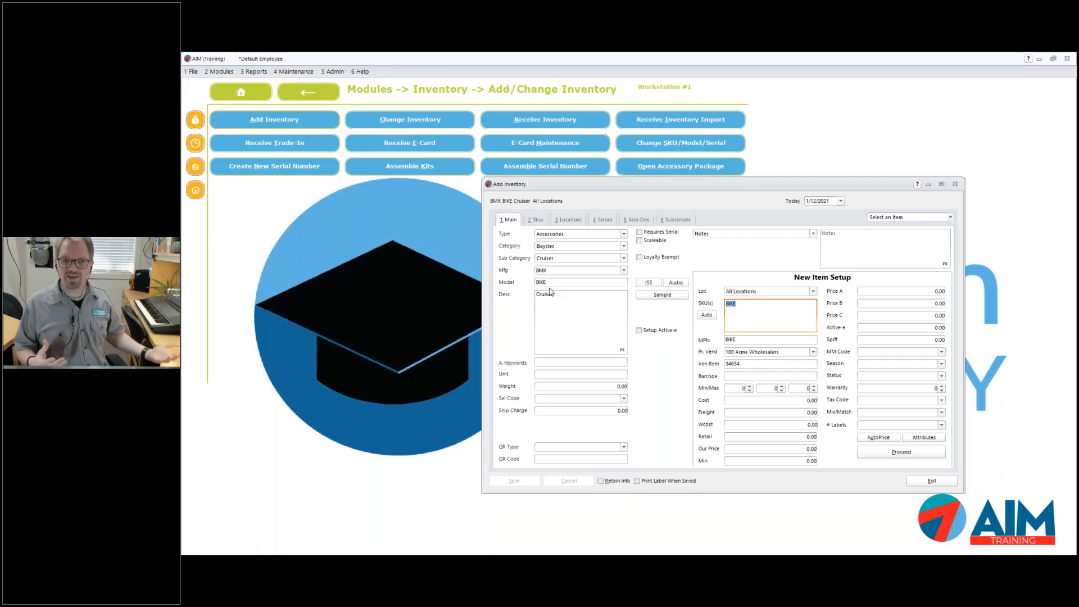
click(741, 366)
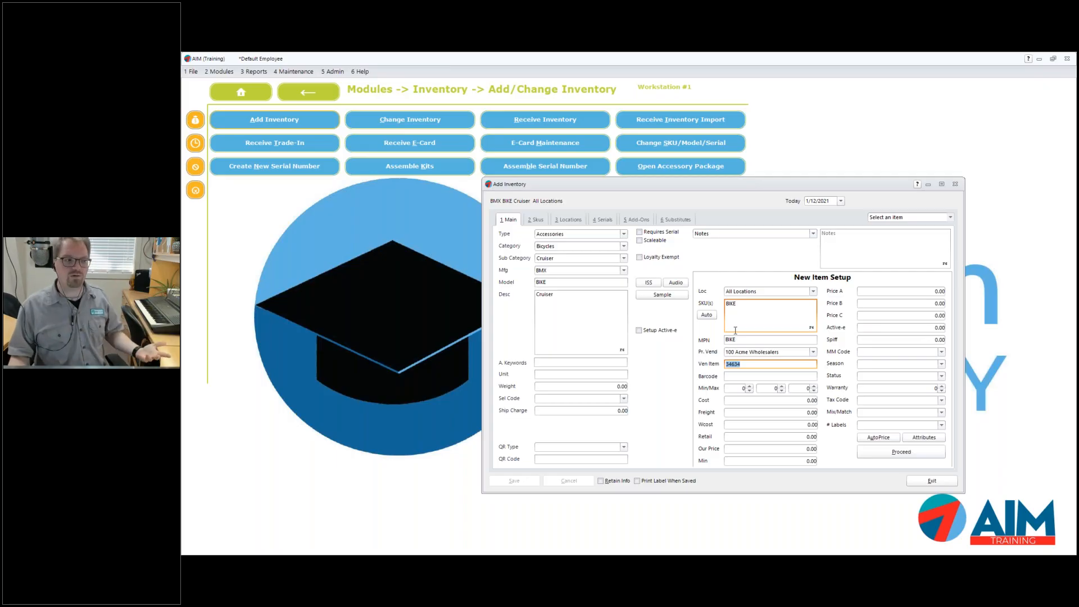
click(738, 376)
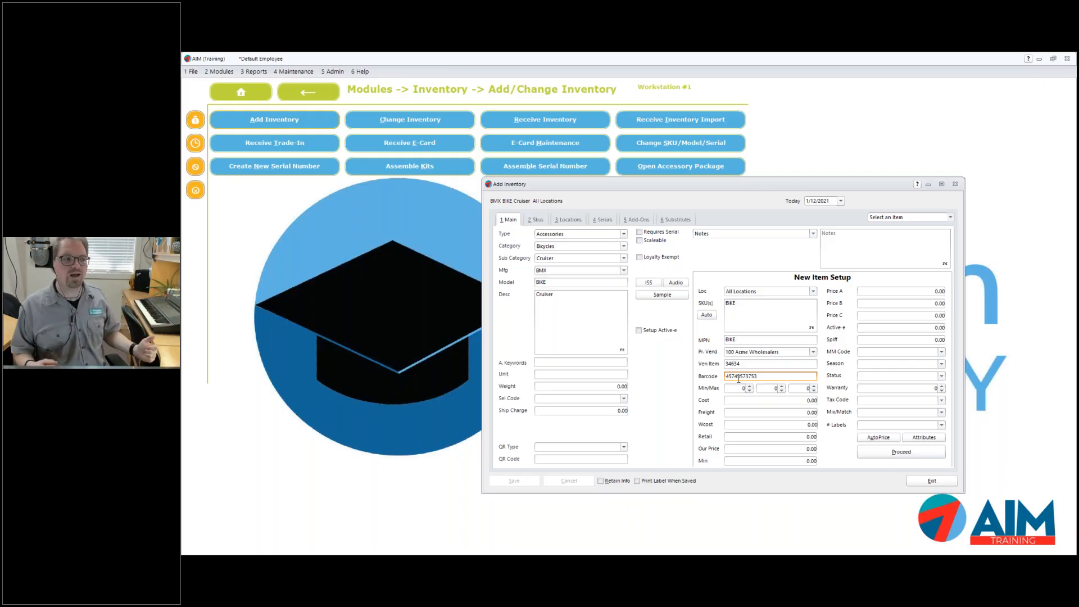
drag(757, 377, 722, 376)
click(735, 305)
click(537, 282)
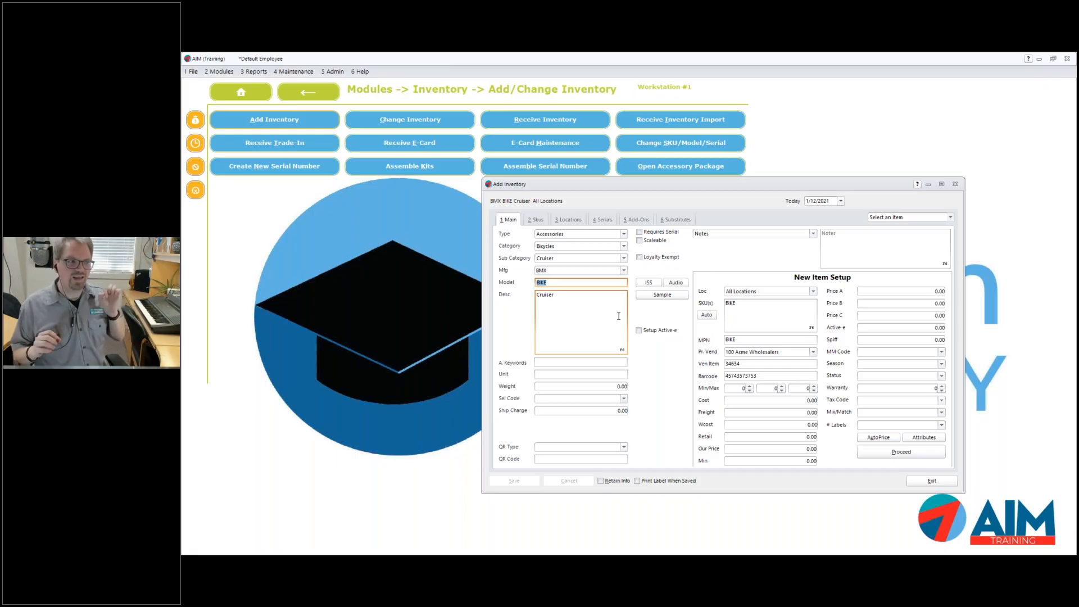
click(769, 376)
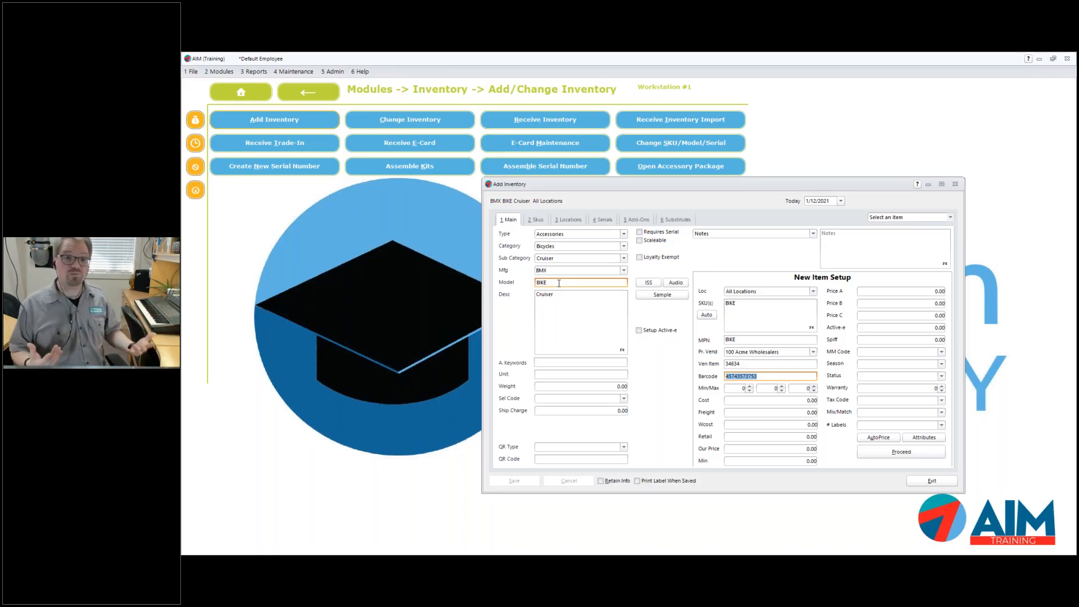
Generate model number ISS1001 and delete the old BIKE SKU and MPN so the SKU becomes ISS1001
click(650, 285)
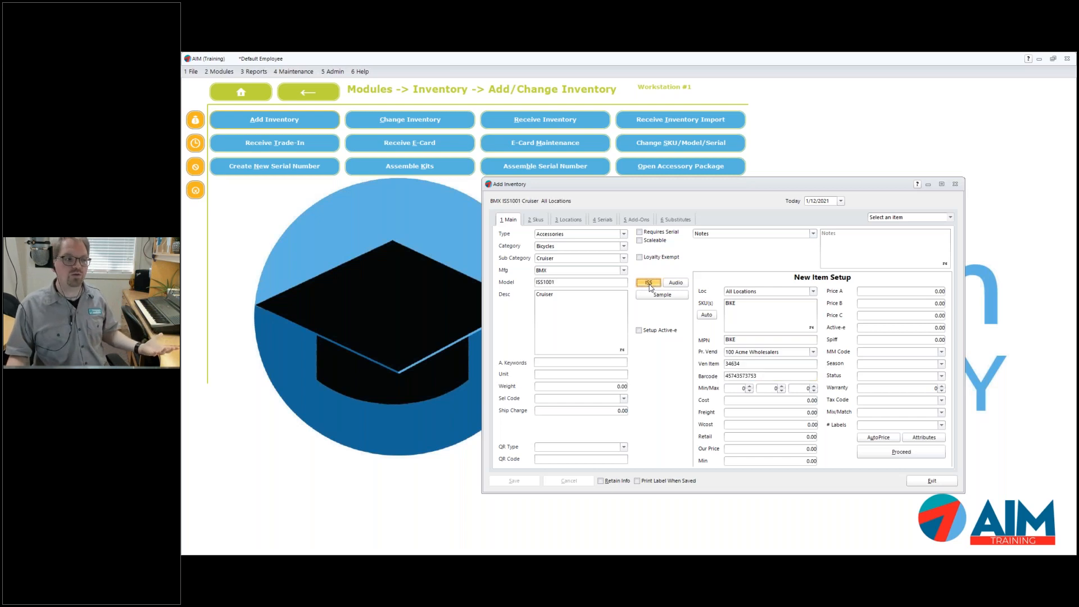
double_click(547, 284)
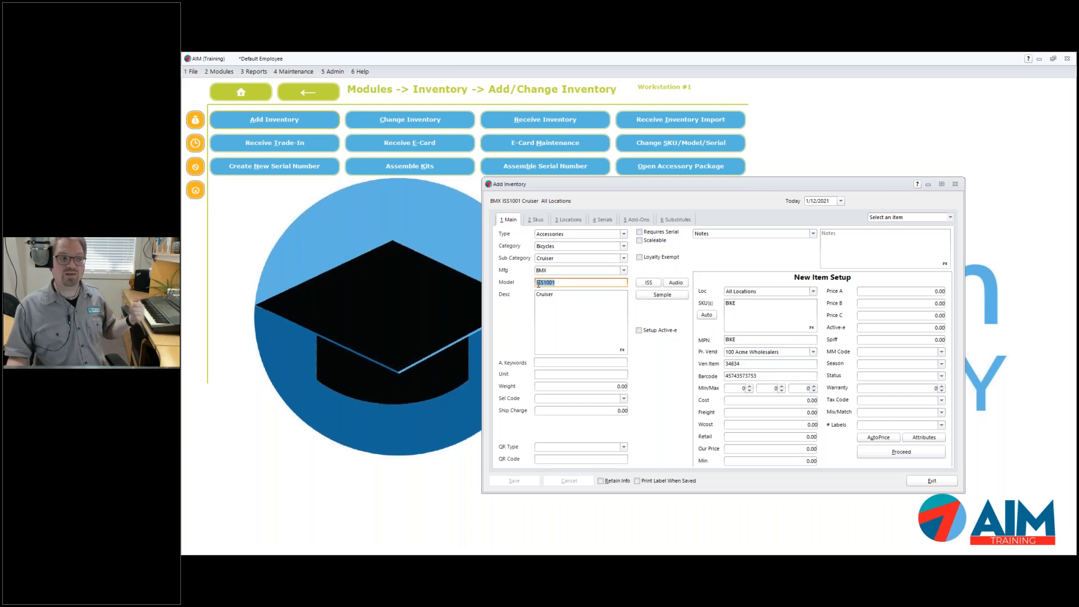
click(560, 285)
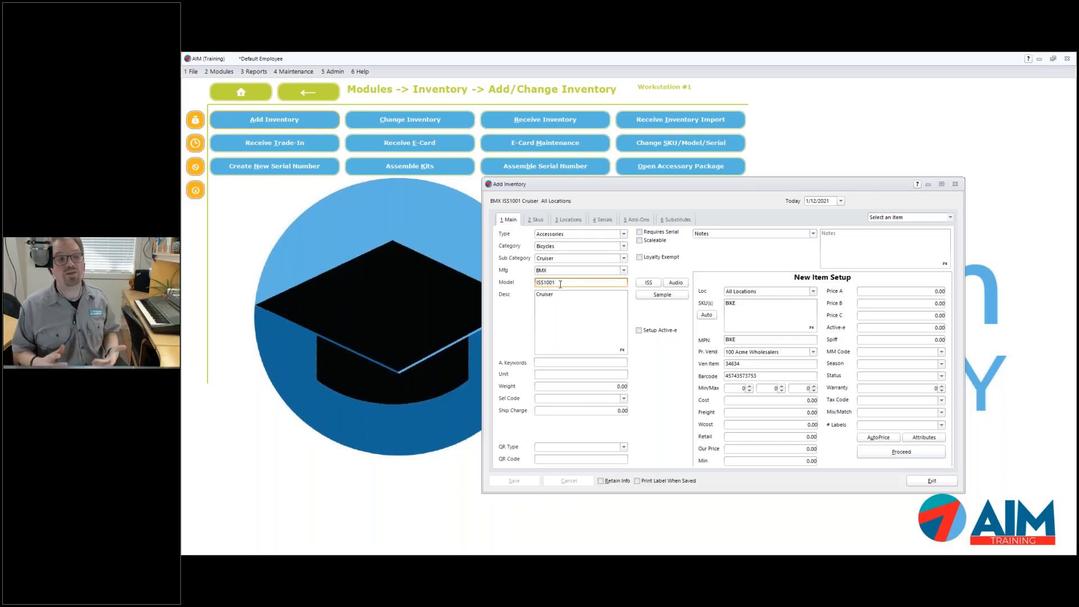
click(740, 310)
drag(761, 308, 683, 305)
key(BackSpace)
drag(740, 340, 720, 340)
key(BackSpace)
key(Tab)
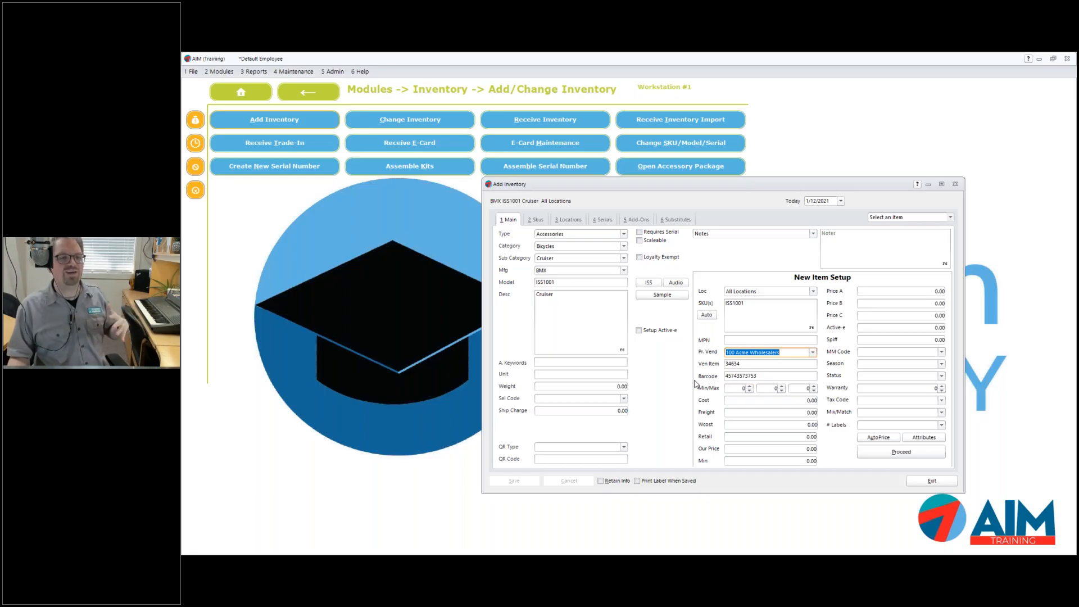
Enter a minimum stock quantity of 2 and a maximum of 4 for the Cruiser
click(739, 389)
click(771, 389)
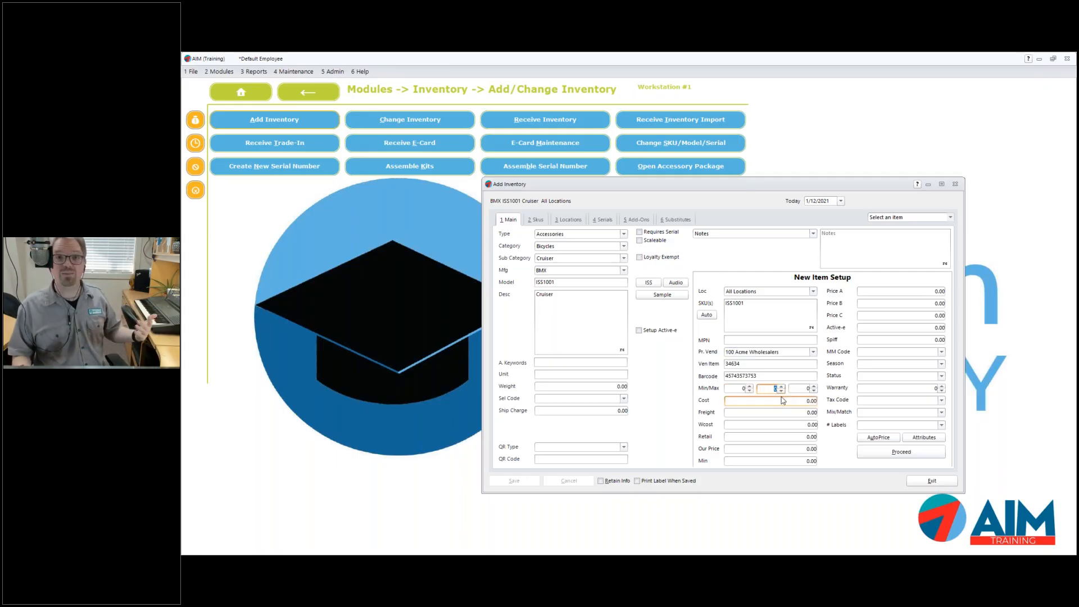
click(741, 389)
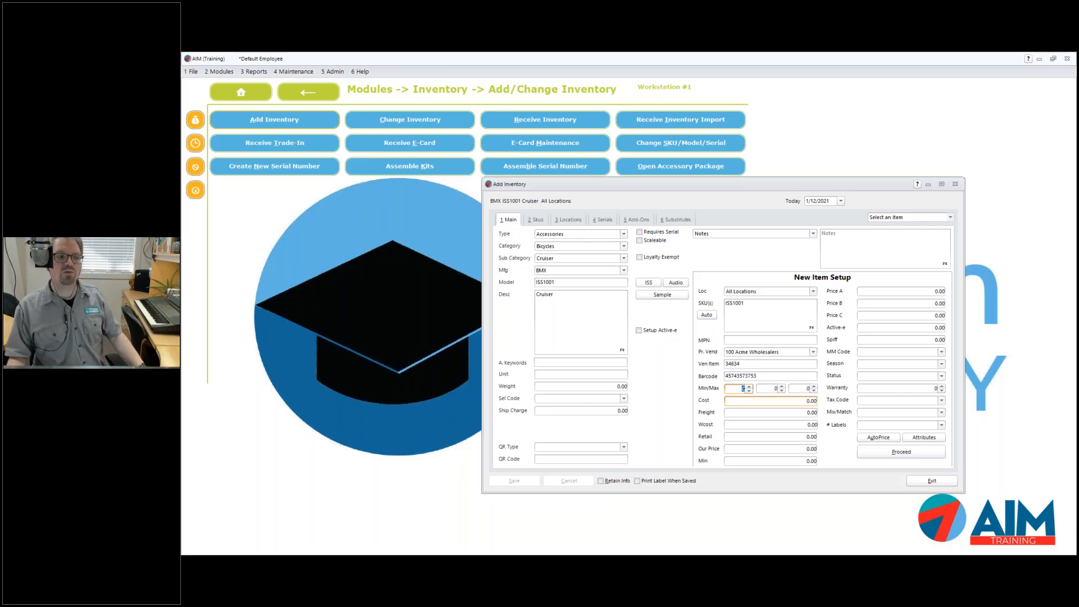
text(2)
key(Tab)
text(4)
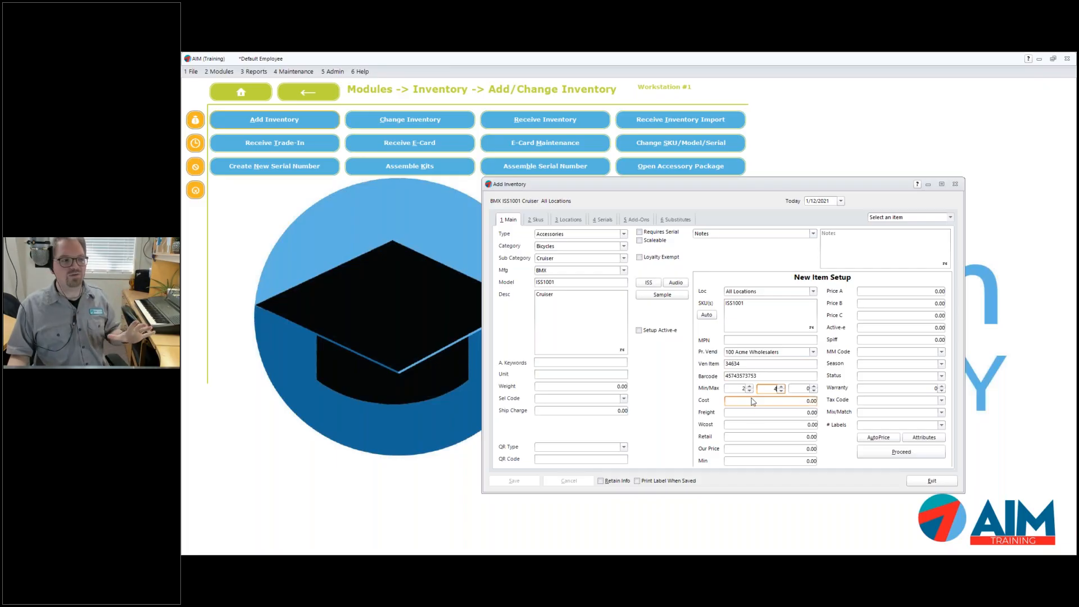
click(752, 400)
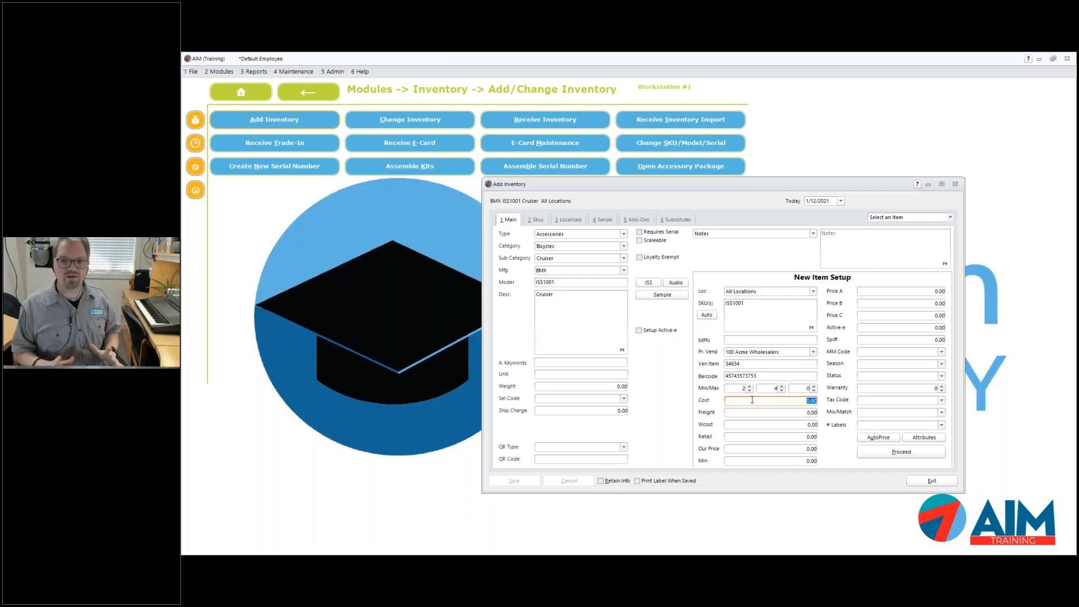
Enter cost 100, Our Price 150 and Retail 175 for the item
text(100)
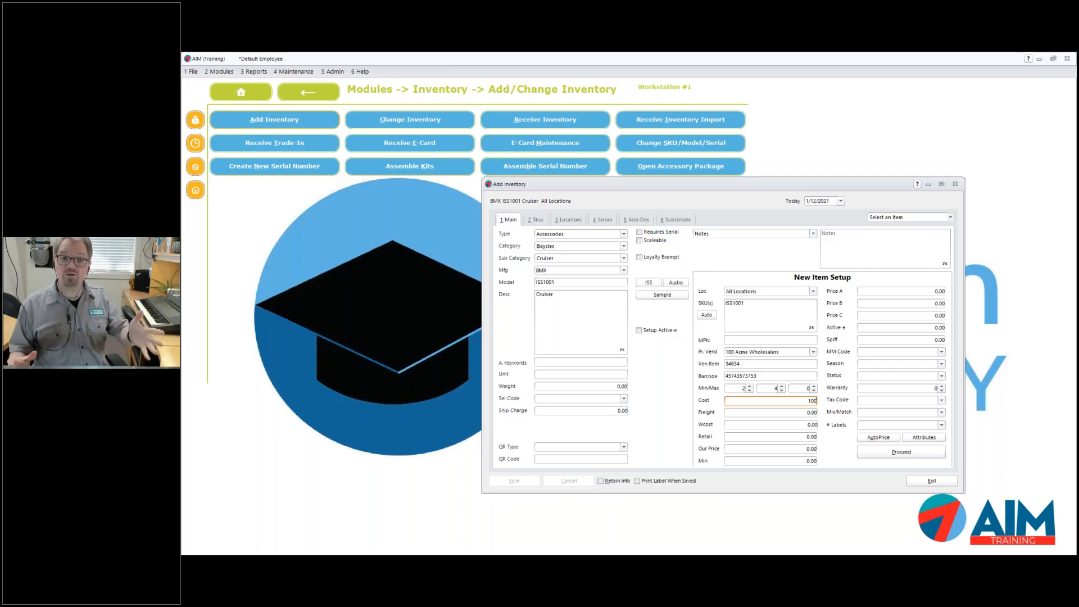
click(800, 448)
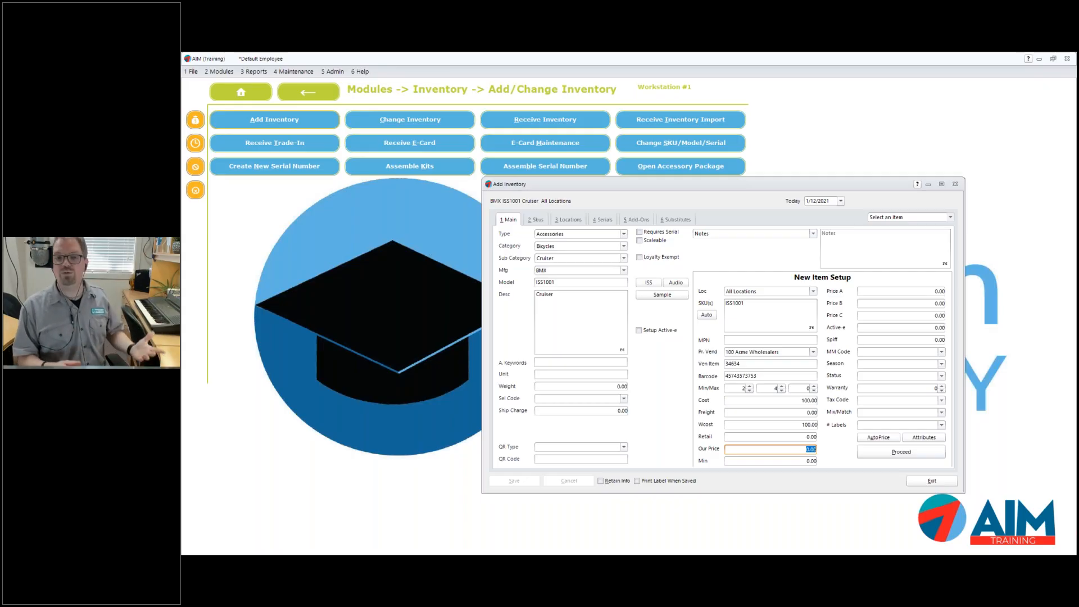
text(150)
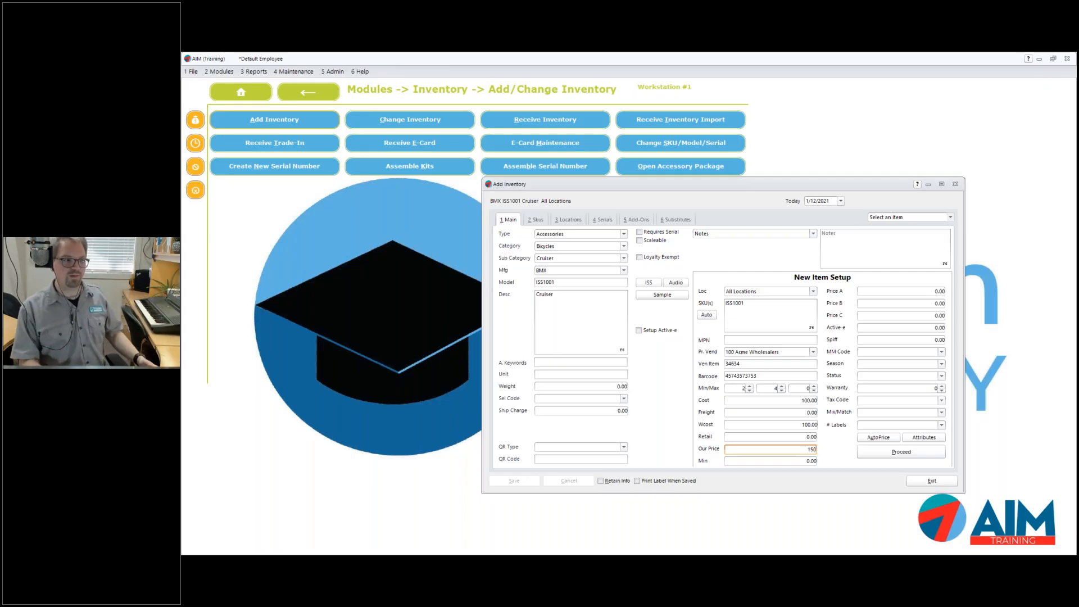
key(Tab)
click(814, 437)
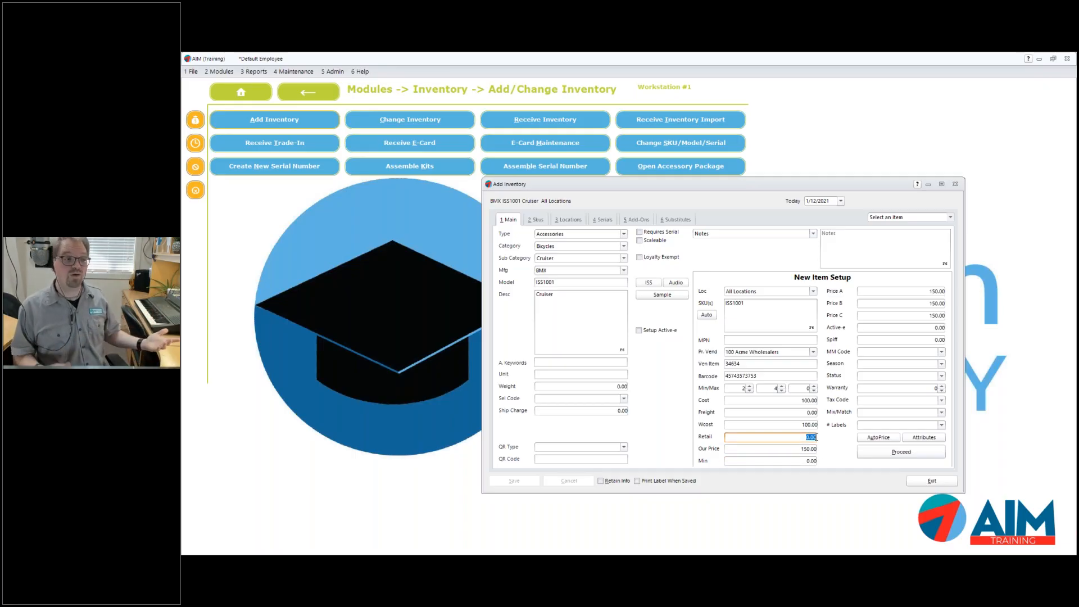
text(175)
key(Tab)
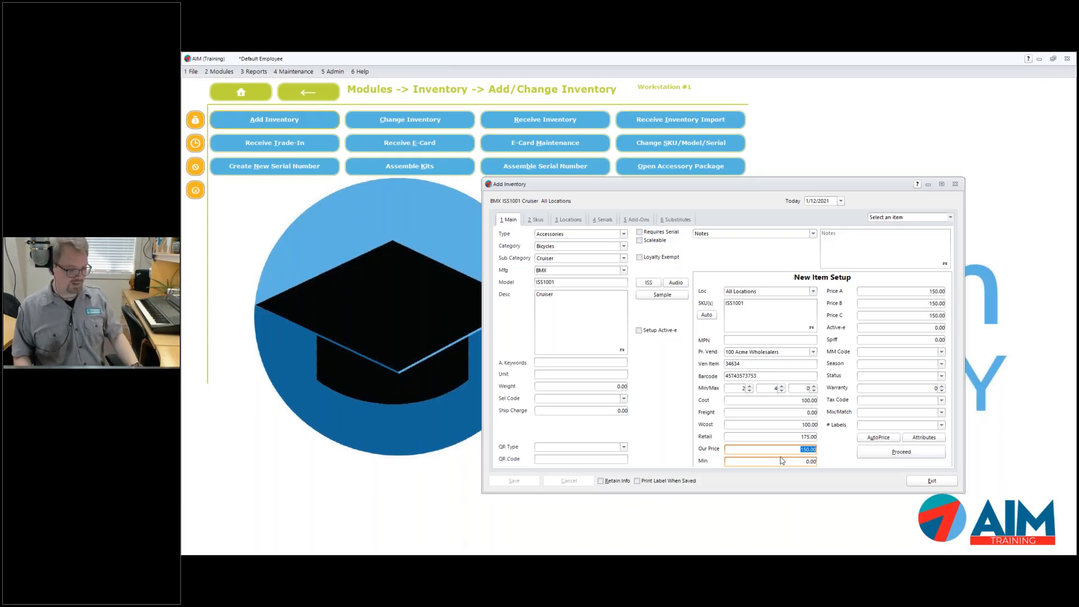
Use the price calculator with a 20% margin, giving a 125.00 selling price
key(F6)
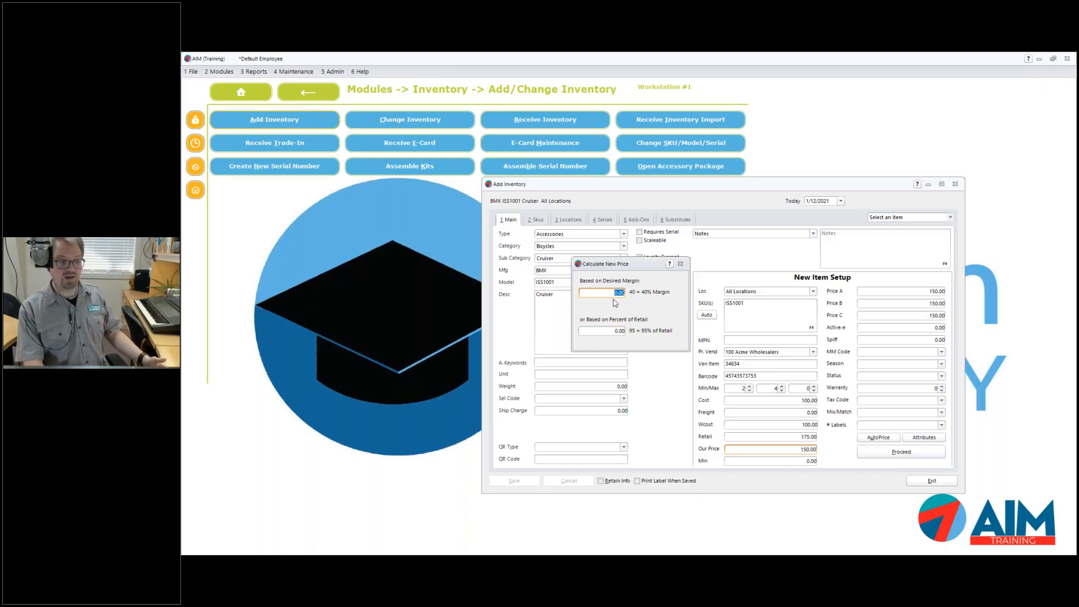
text(20)
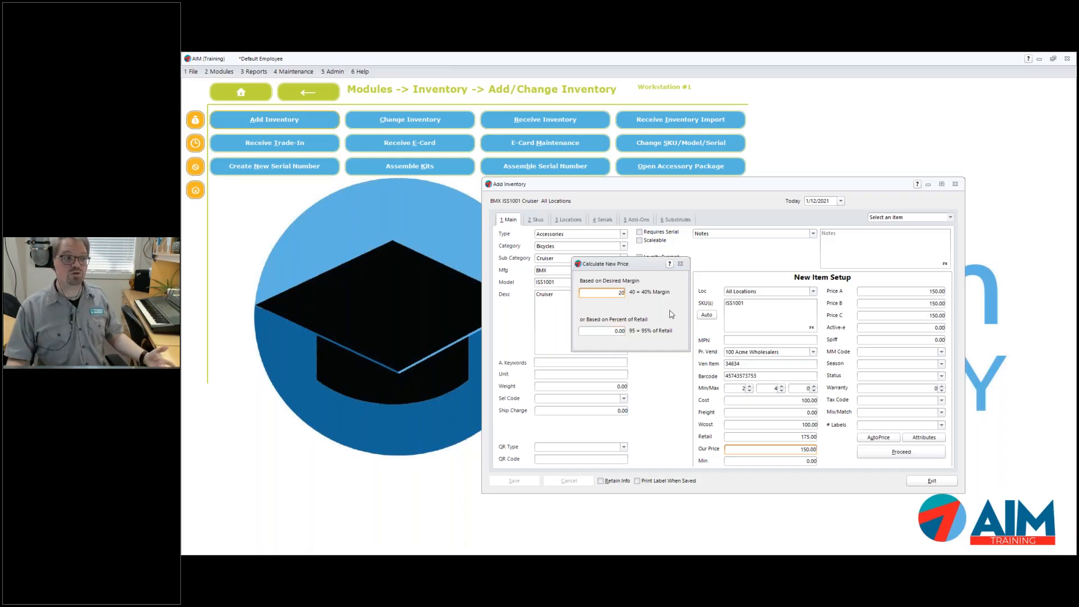
key(Return)
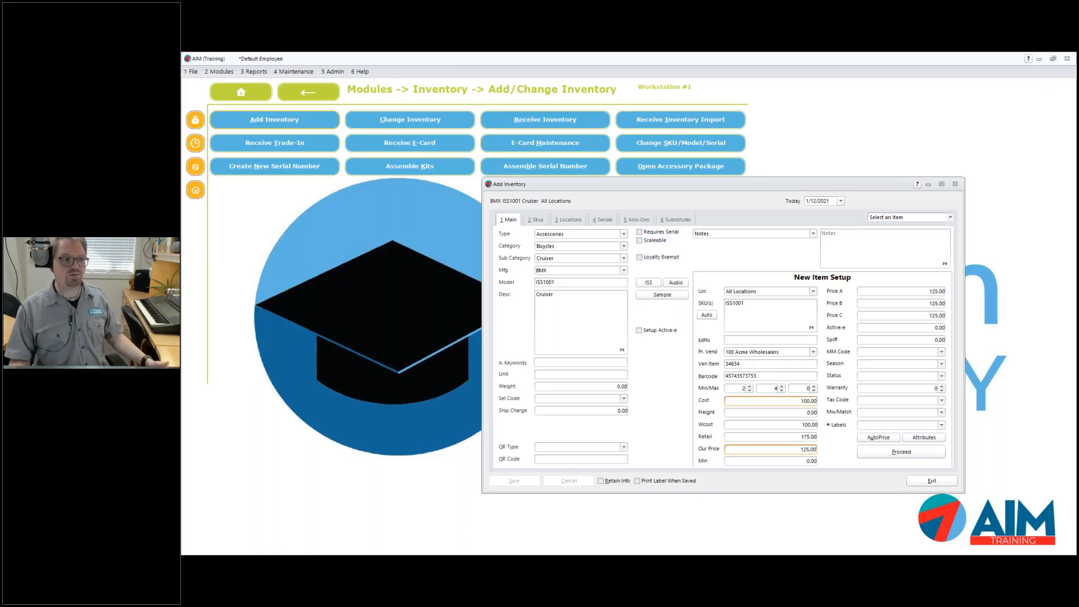
drag(799, 449, 828, 449)
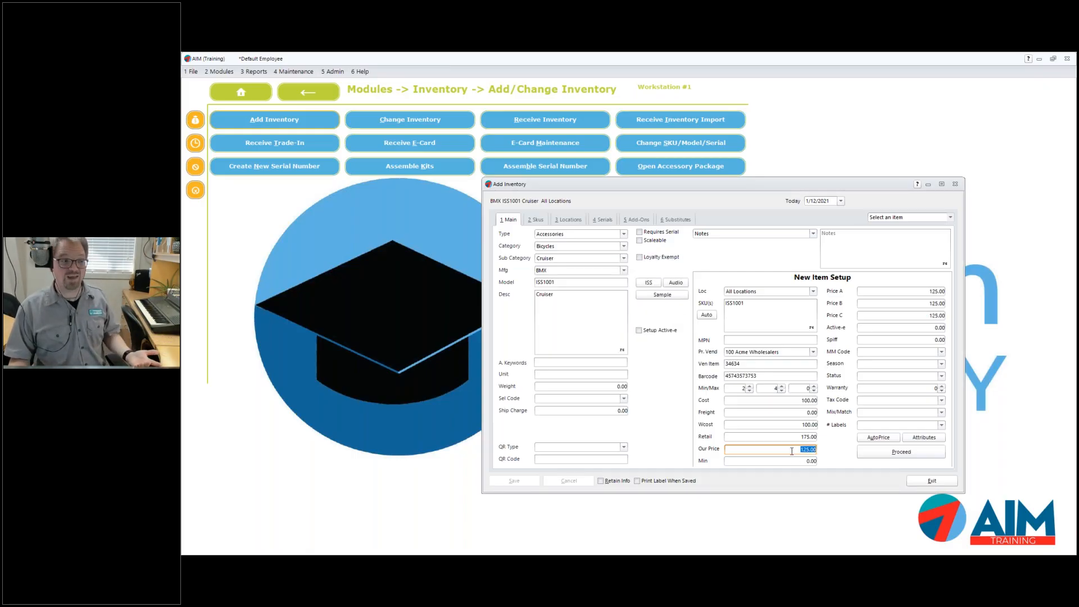
Recalculate Our Price as 80% of retail, making it 140.00
key(F6)
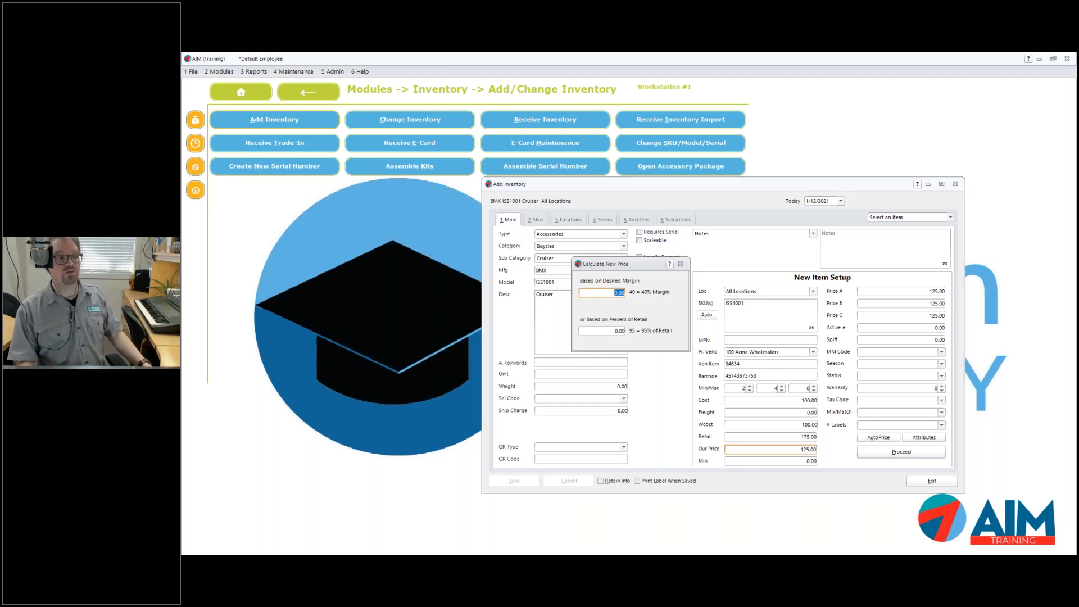
key(Tab)
text(80)
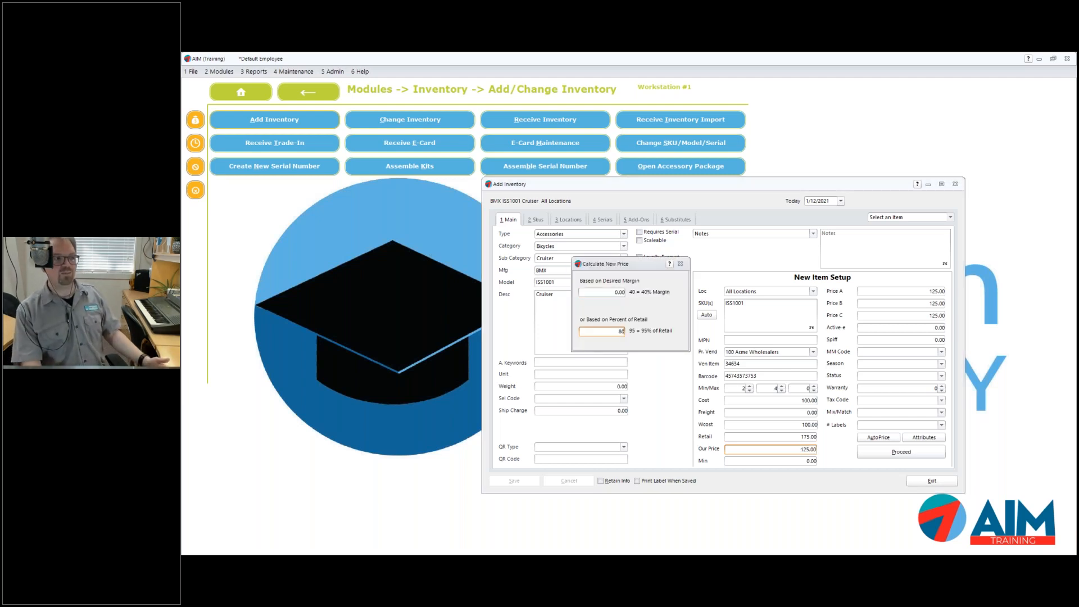
key(Return)
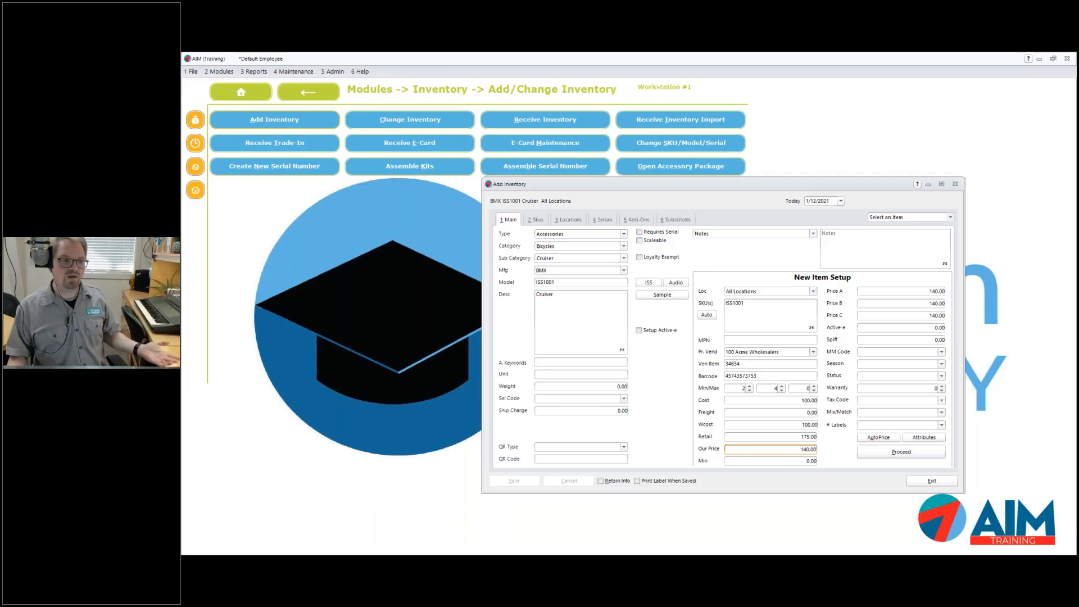
drag(809, 449, 819, 449)
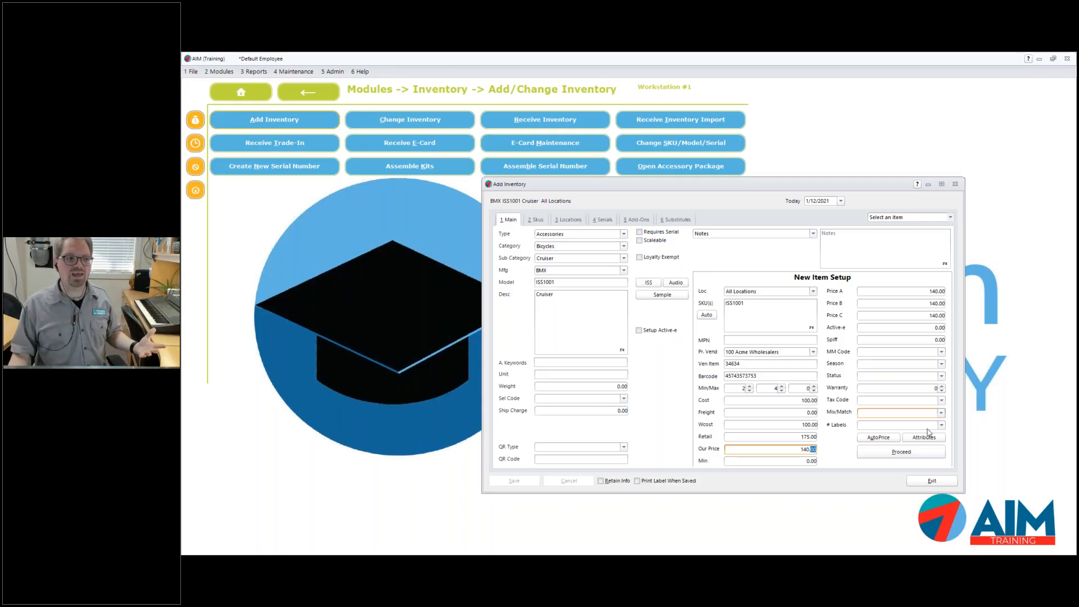
Open Edit Attributes for the Cruiser, showing its empty Color attribute
click(915, 441)
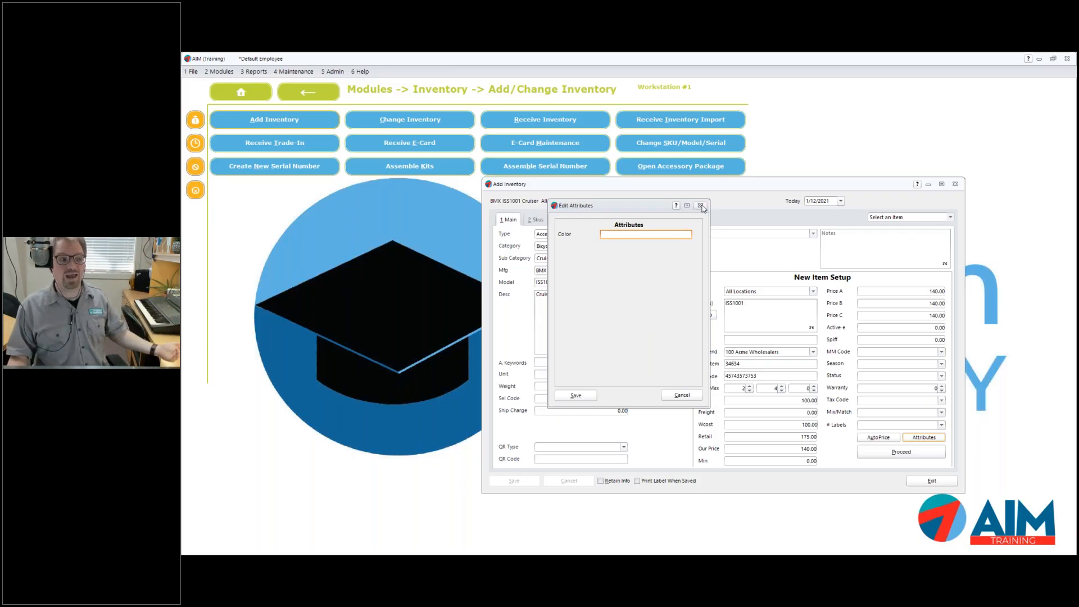
Set Category to Firearms and Sub Category to Pistols, view the Caliber attributes, then cancel
click(700, 206)
click(564, 247)
key(Down)
key(Down)
click(624, 316)
click(596, 314)
click(573, 261)
click(567, 281)
click(899, 454)
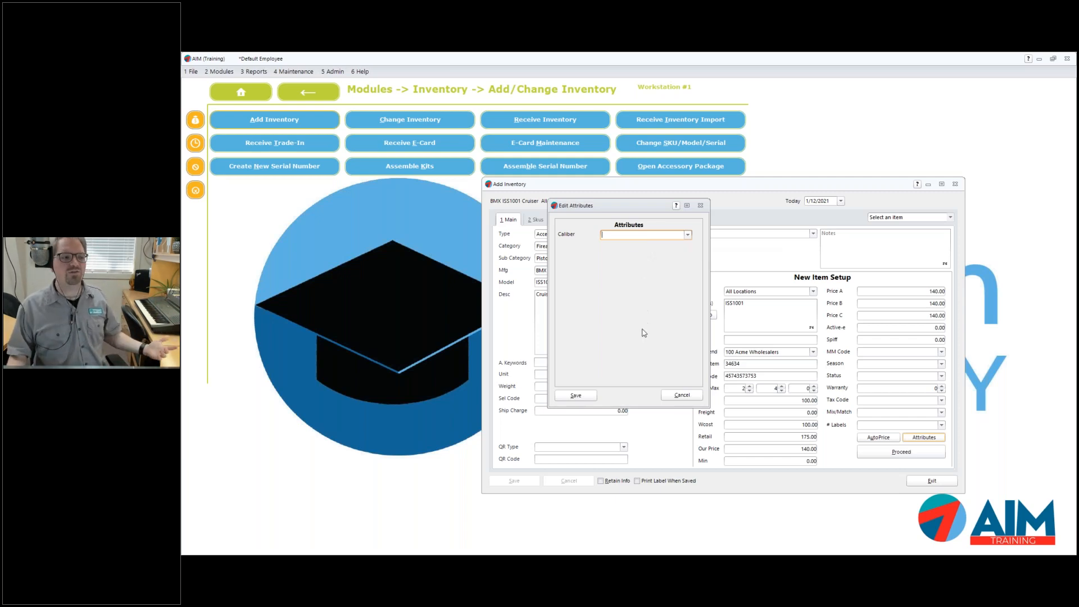
click(678, 396)
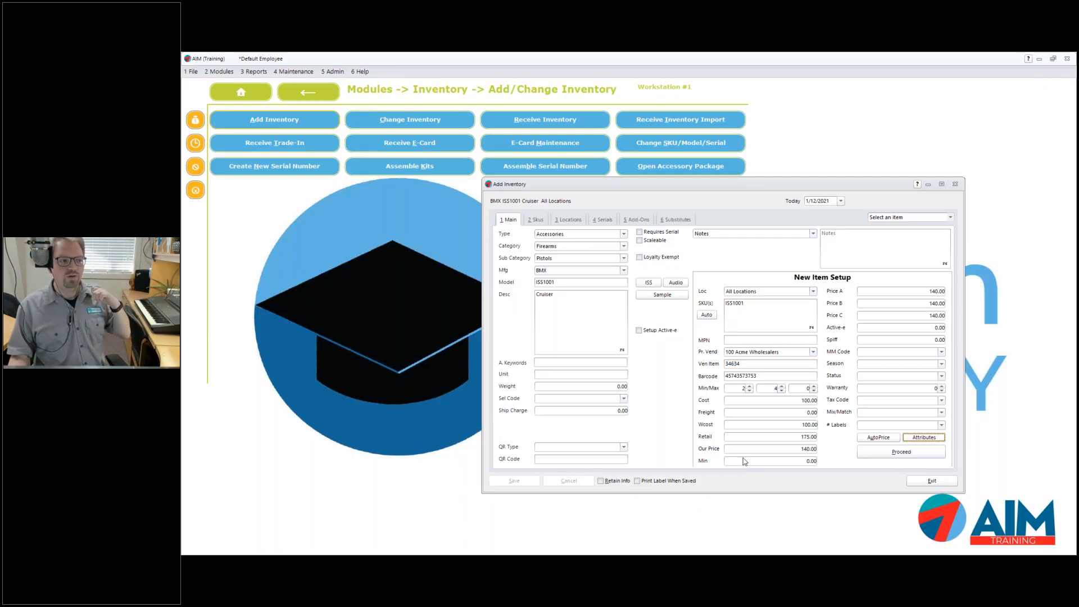
Review the Iowa City location details and save the ISS1001 Cruiser item
click(898, 453)
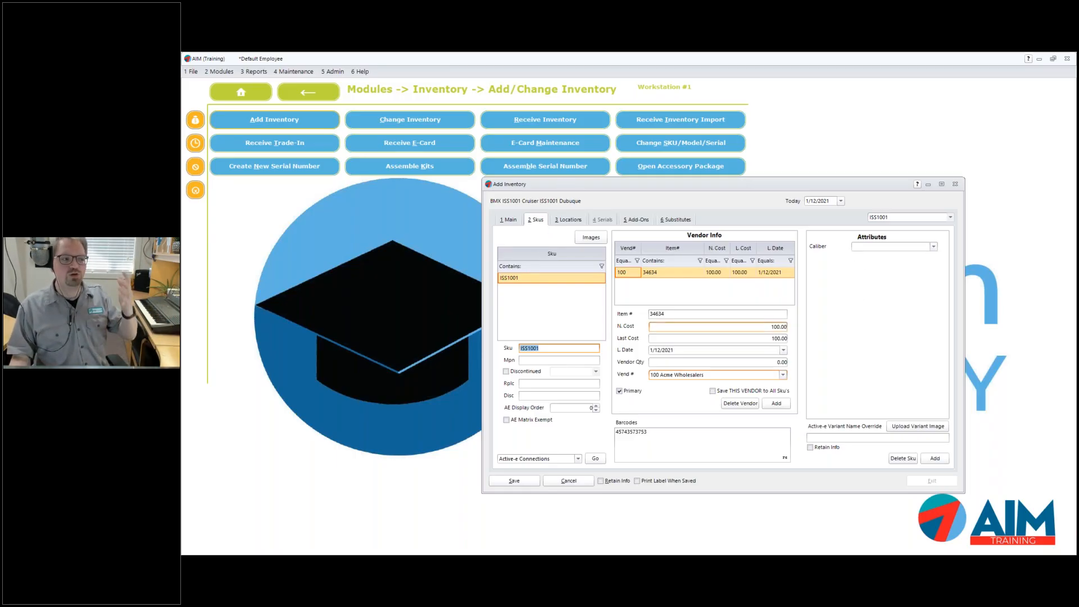
click(557, 221)
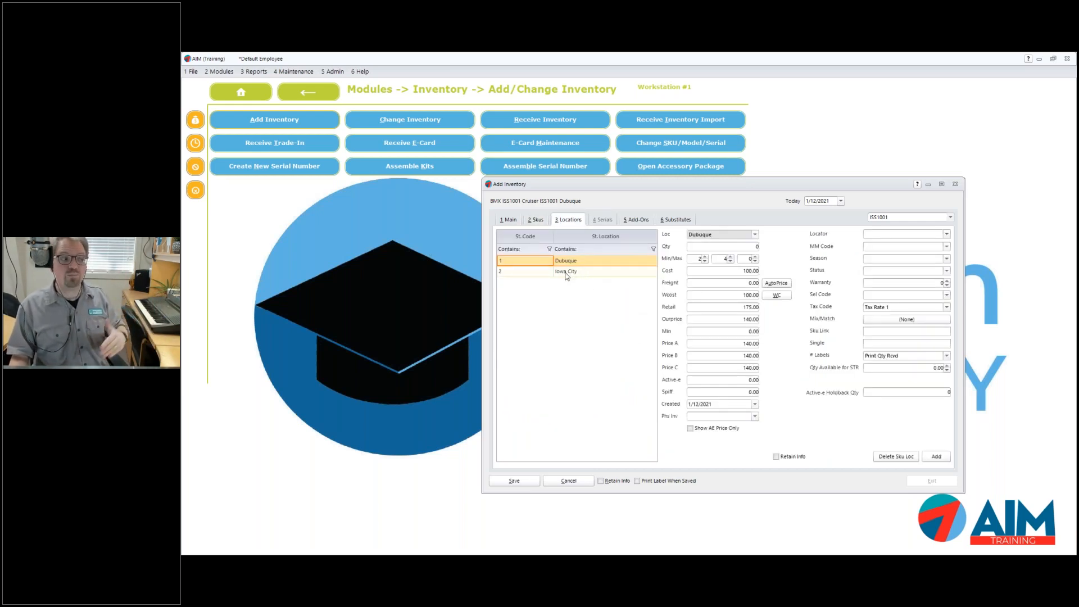
click(566, 274)
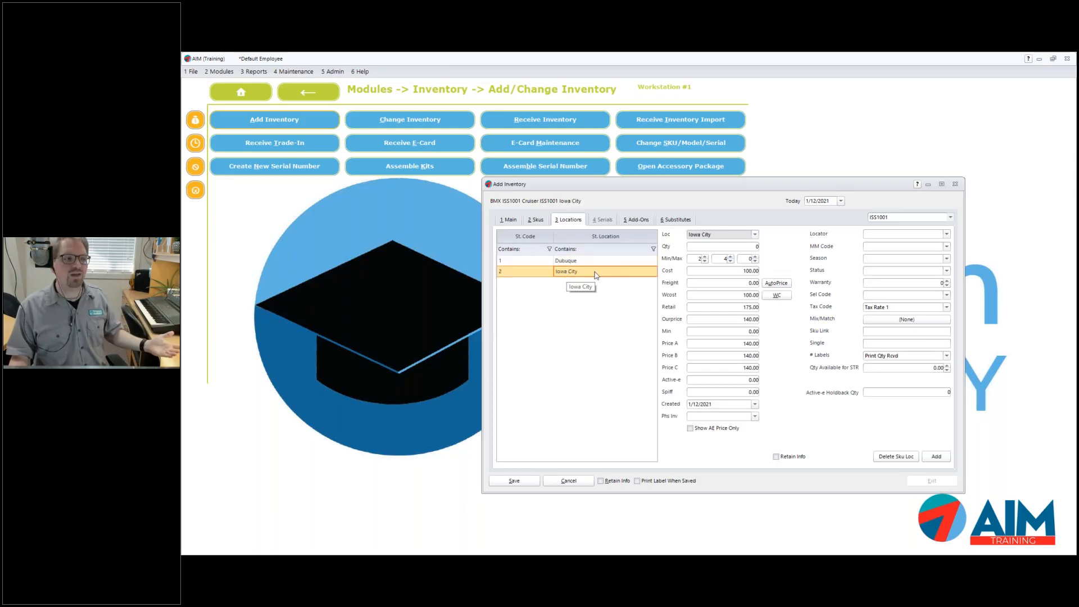
click(757, 247)
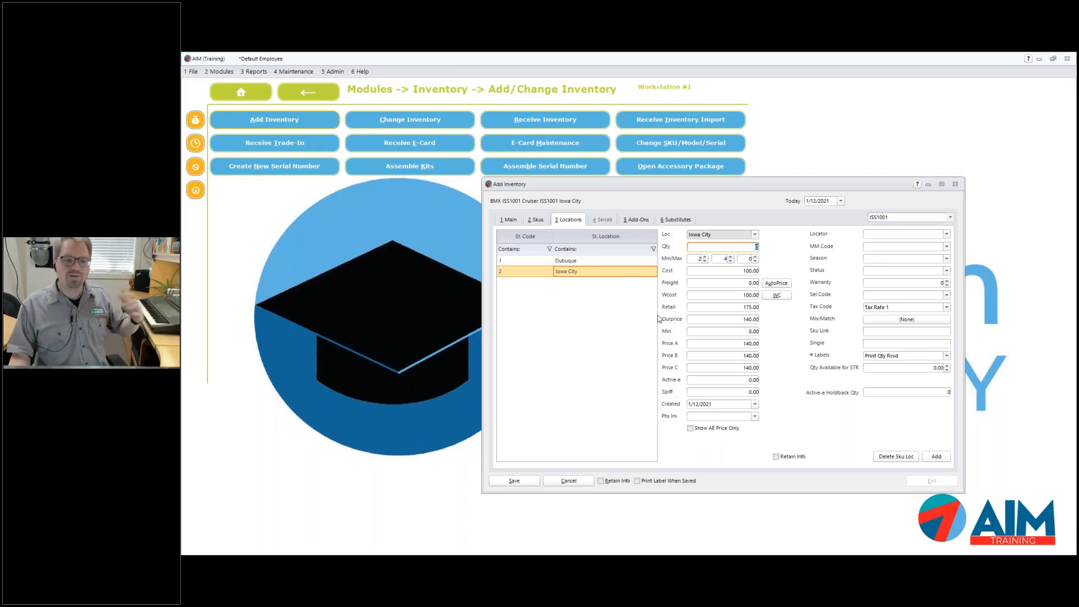
click(524, 486)
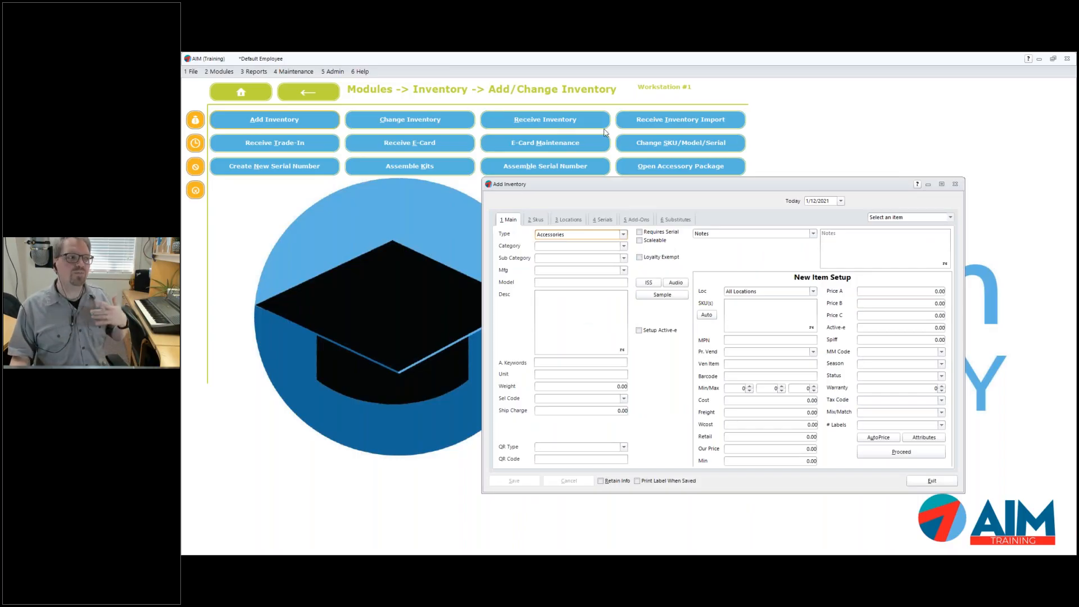
Receive 5 units of ISS1001 at 100.00 each from Acme Wholesalers
click(955, 185)
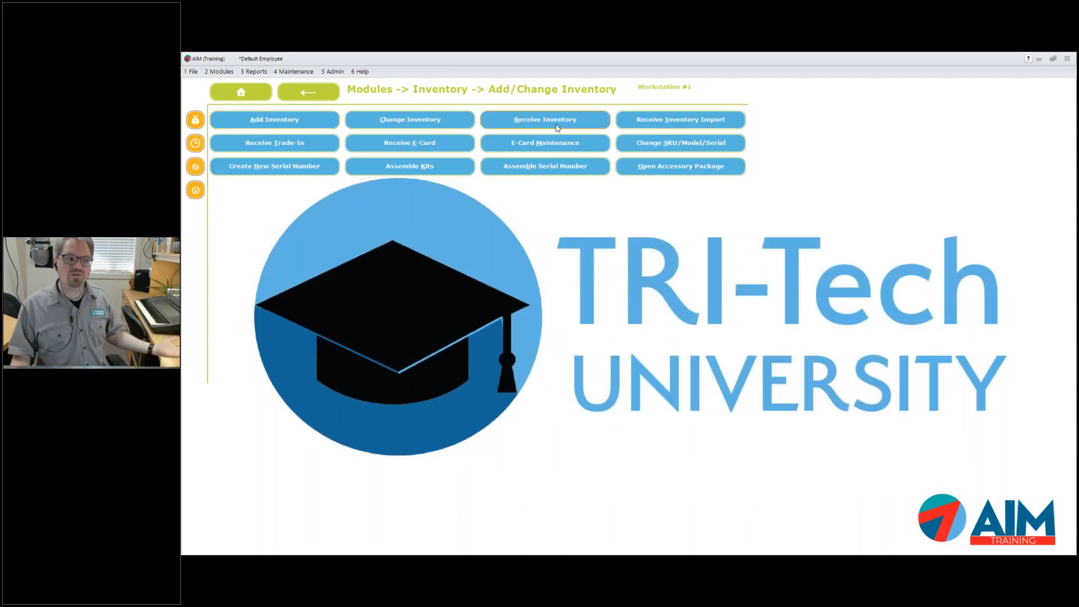
click(557, 128)
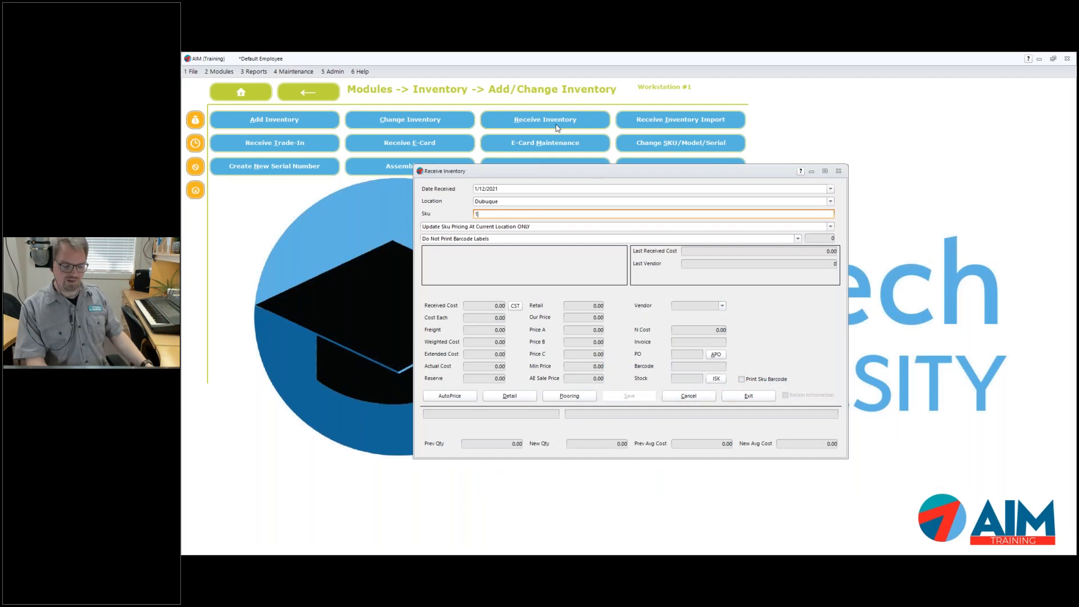
text(ISS)
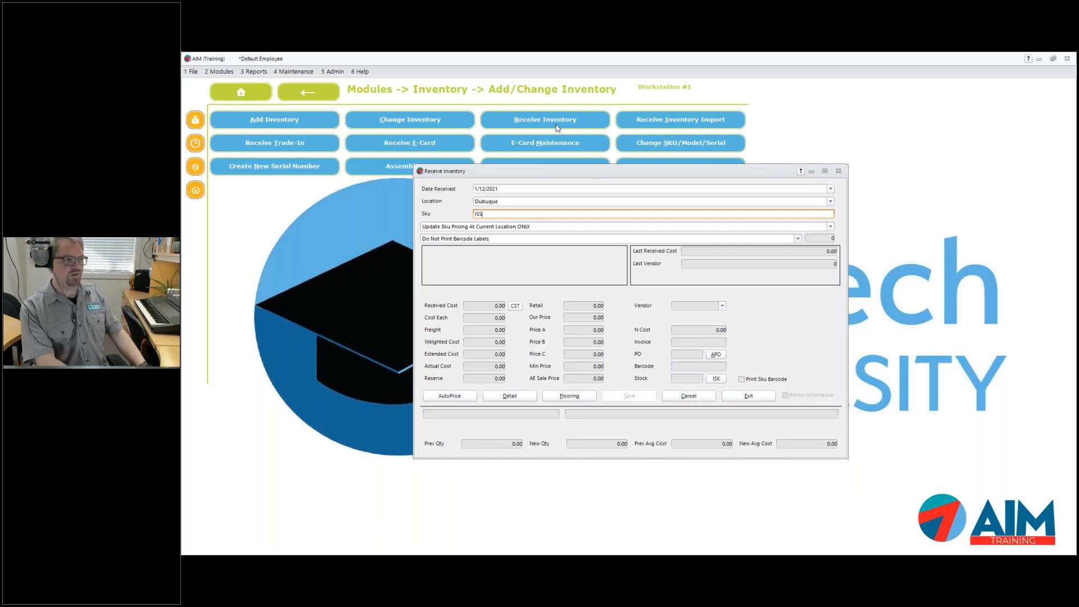
text(1001)
key(Return)
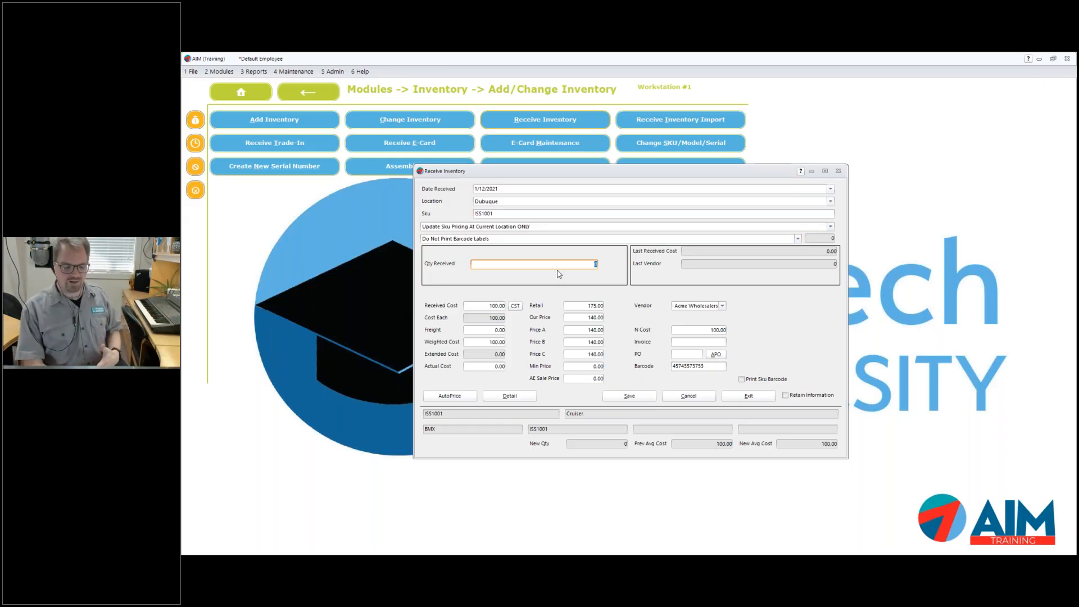
text(1)
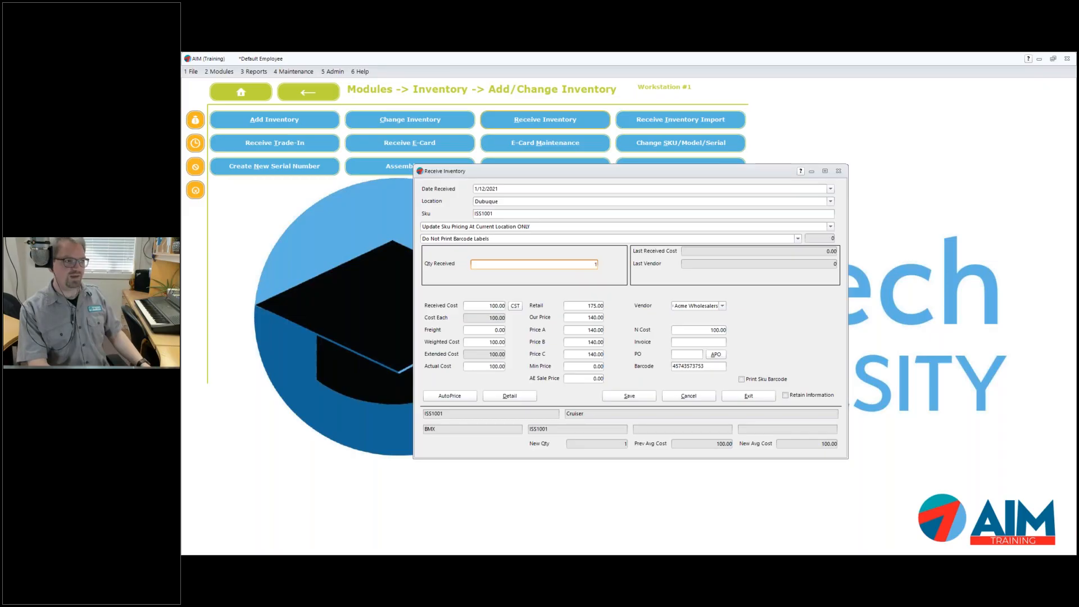
key(Tab)
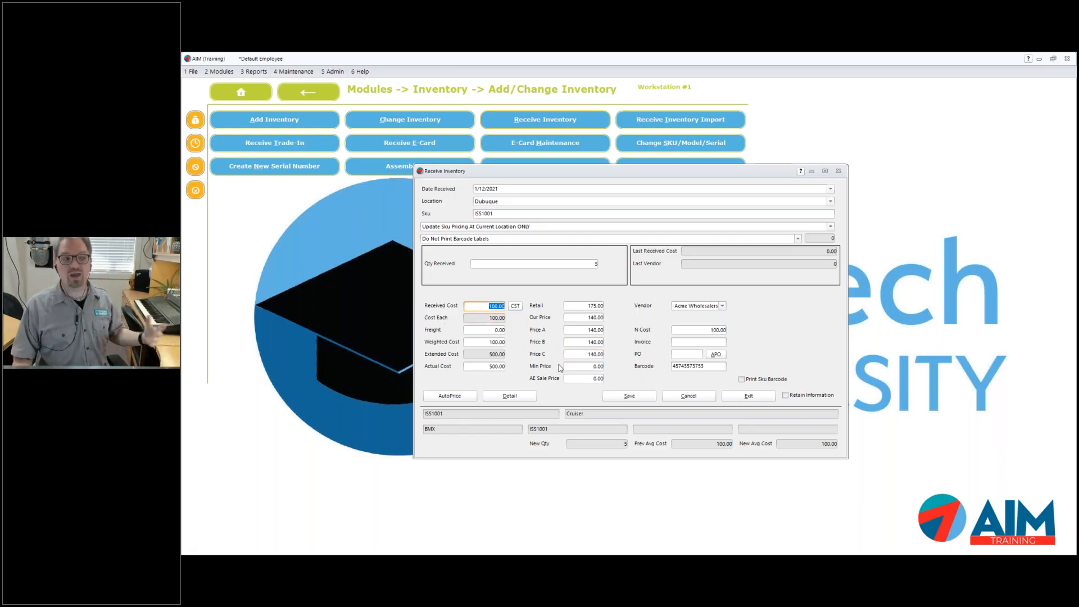
click(721, 306)
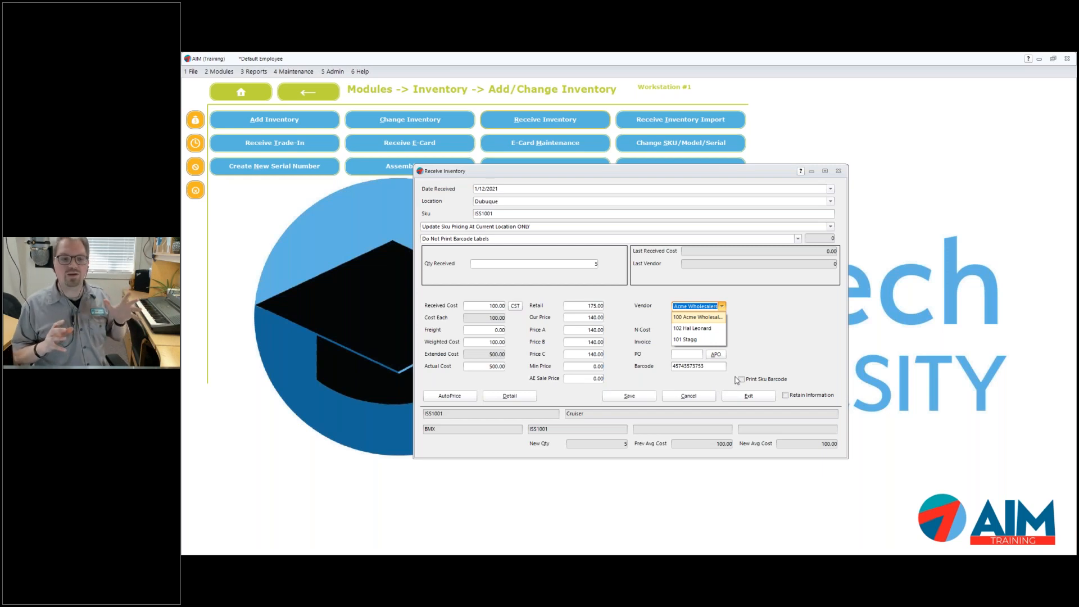
click(518, 214)
Look up flute WS-FL261S, enter serial 54764564, then close receiving without saving
double_click(518, 214)
key(BackSpace)
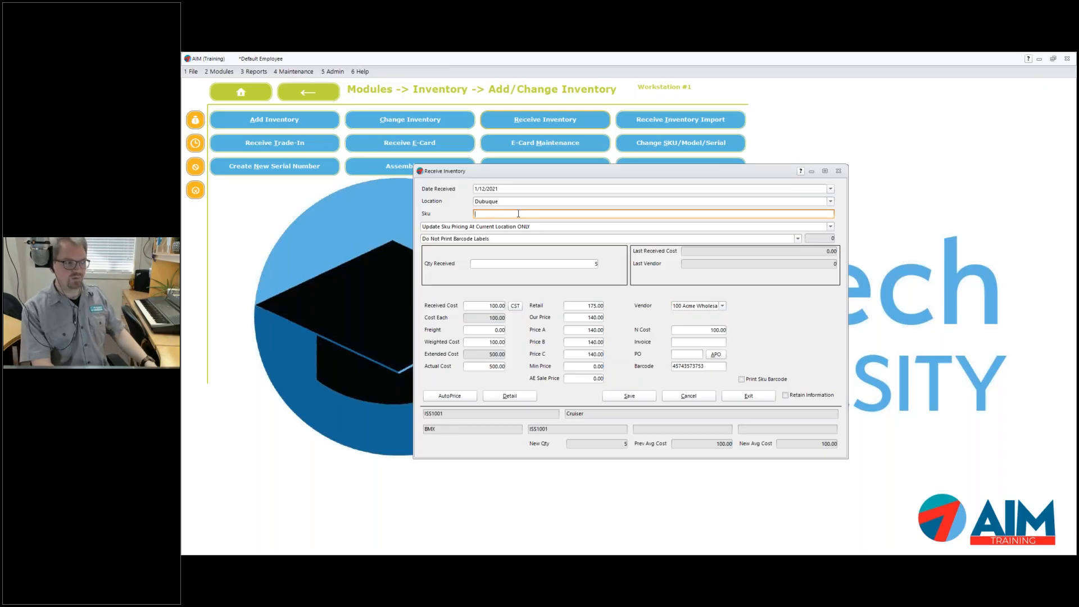
key(Return)
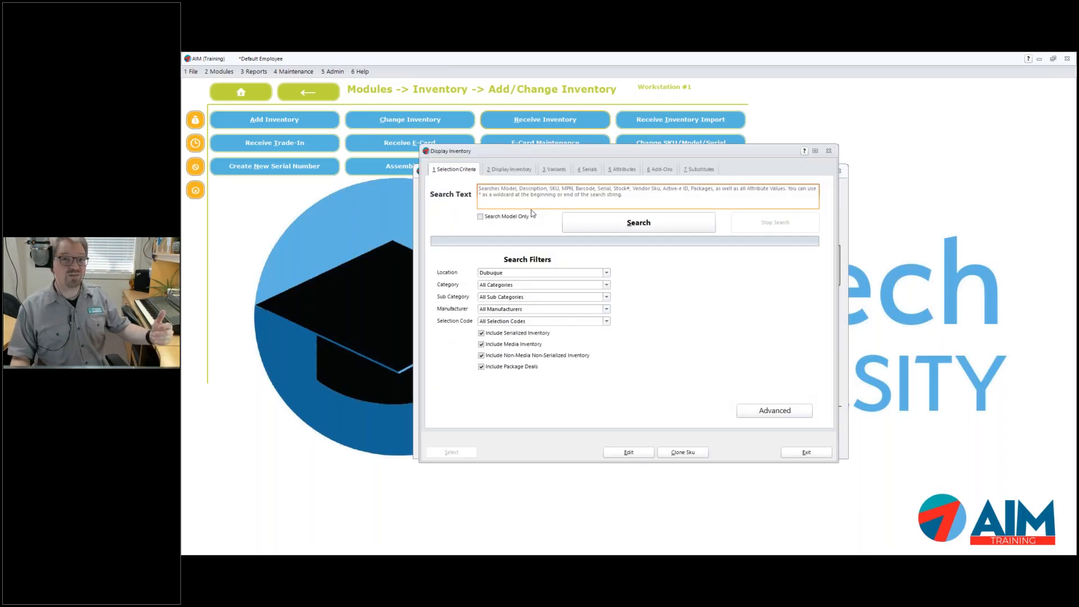
click(635, 223)
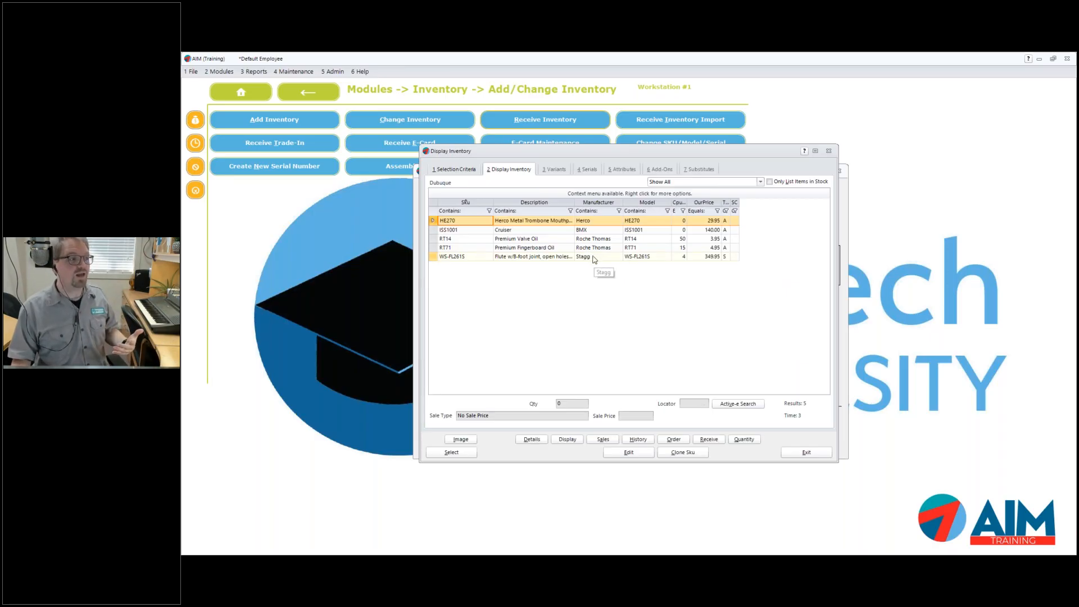
double_click(602, 257)
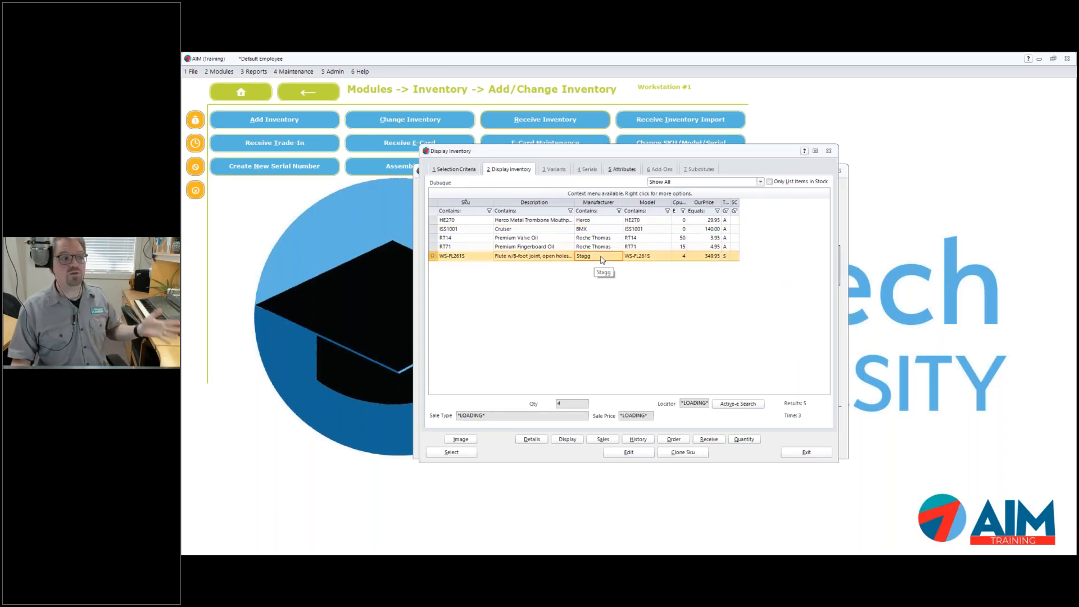
click(510, 215)
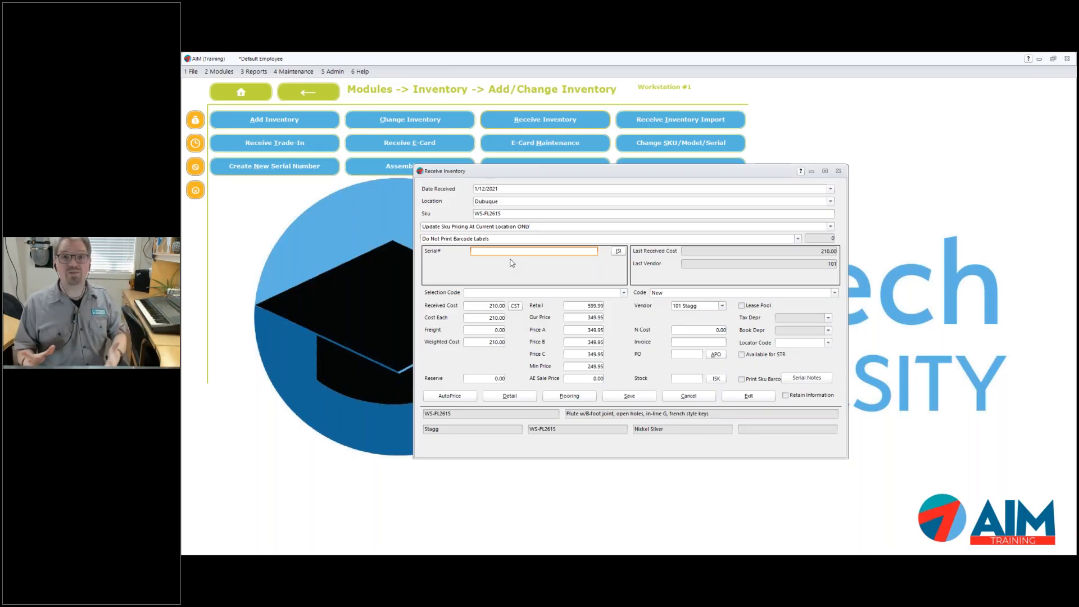
text(54764564)
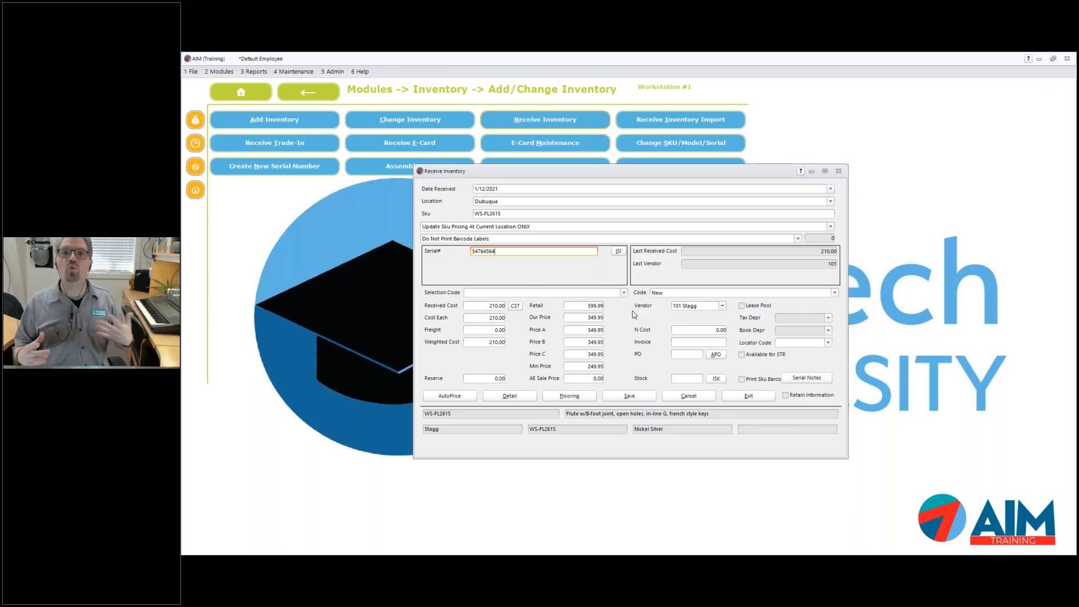
click(838, 171)
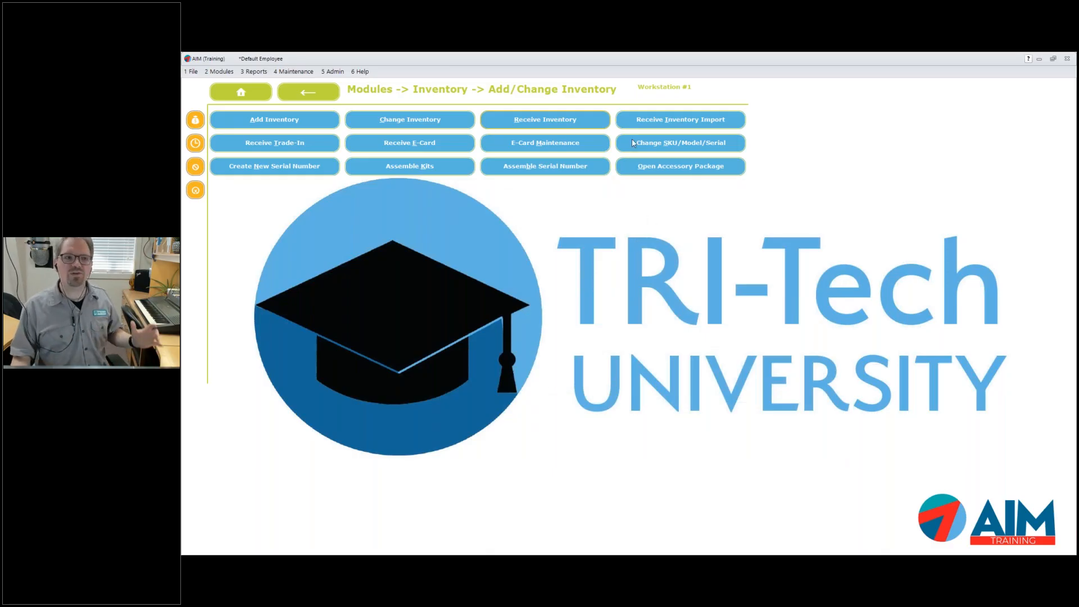
Load the ISS1001 Cruiser via 'lesson' in Change Inventory, then open Change SKU/Model/Serial
click(450, 119)
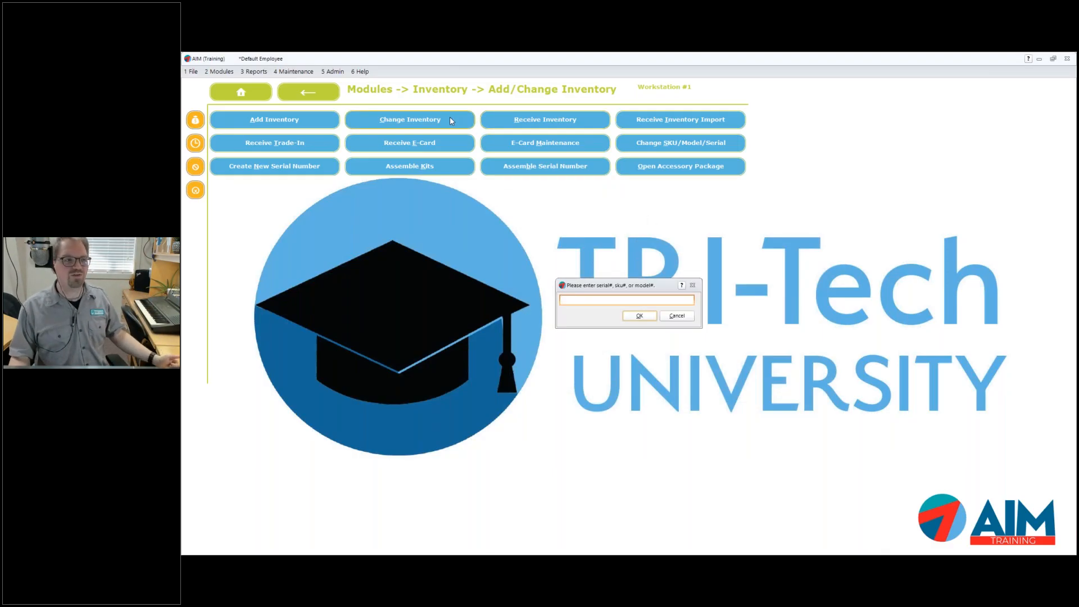
text(lesson)
key(Return)
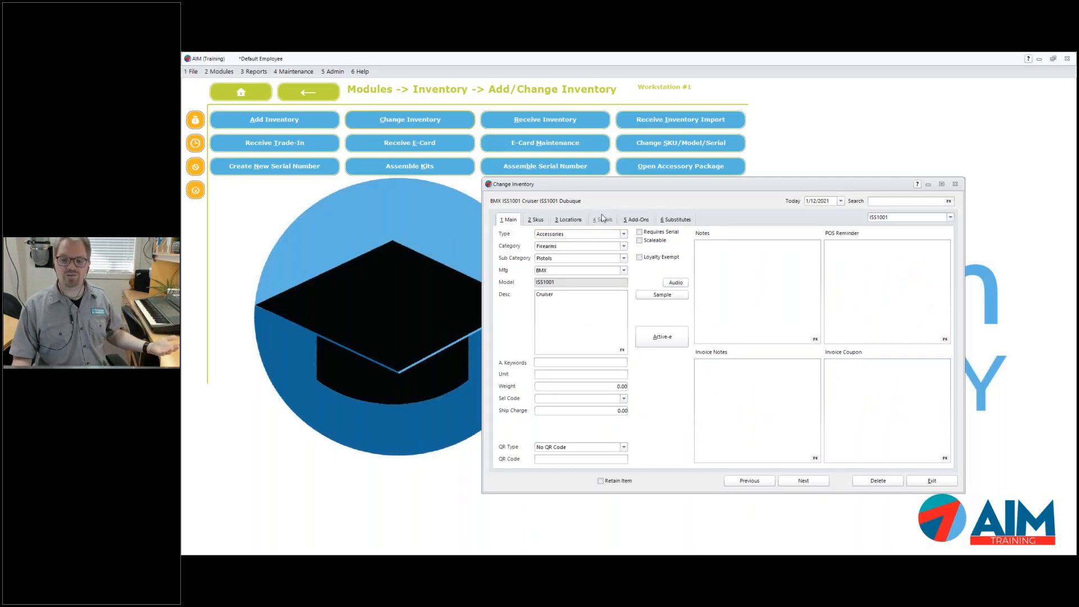
click(543, 221)
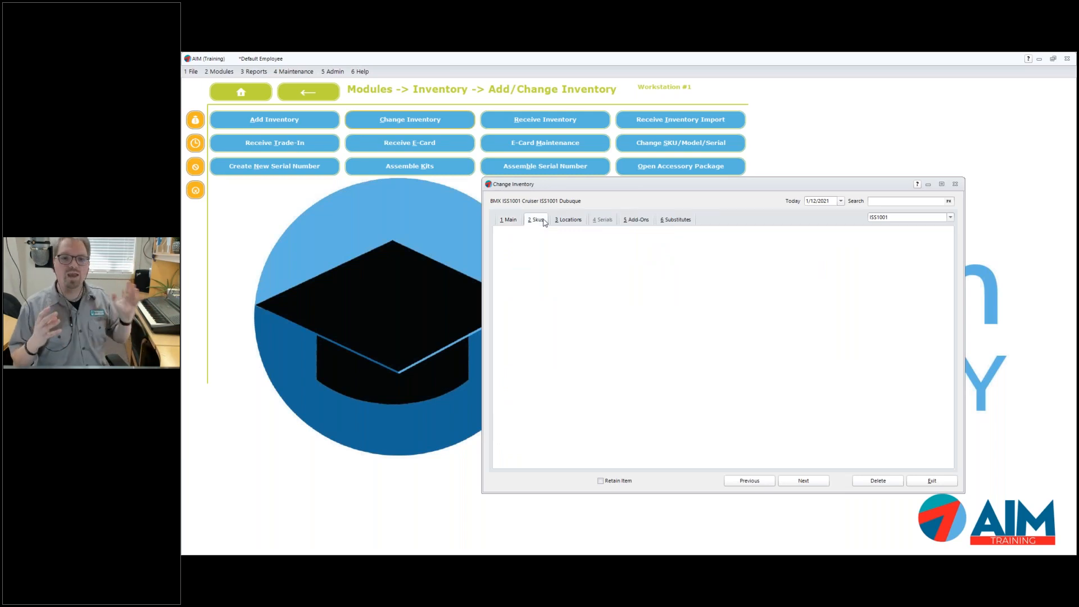
click(514, 220)
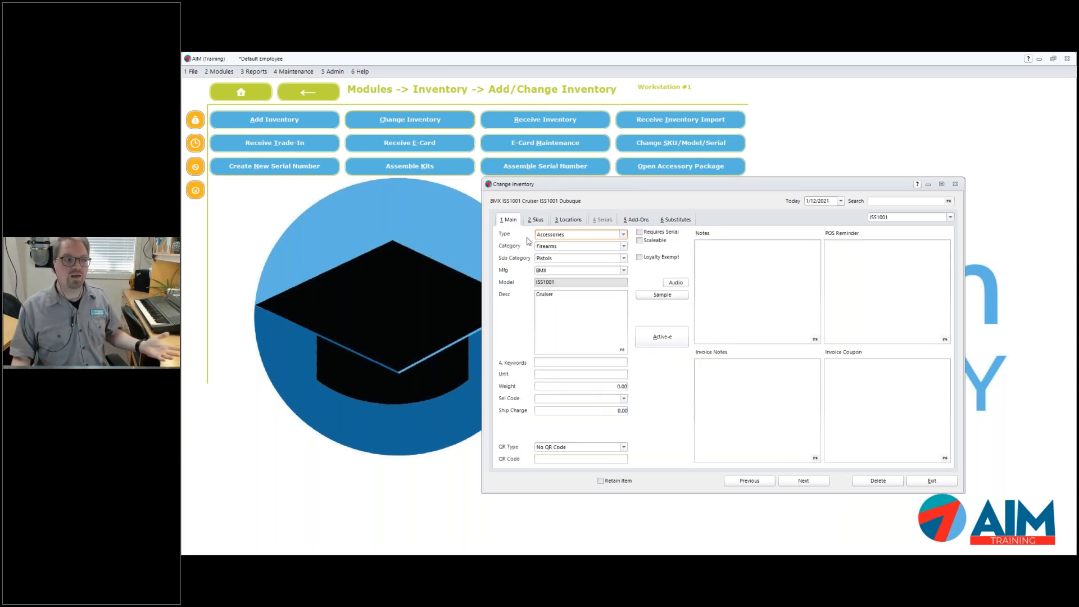
click(564, 281)
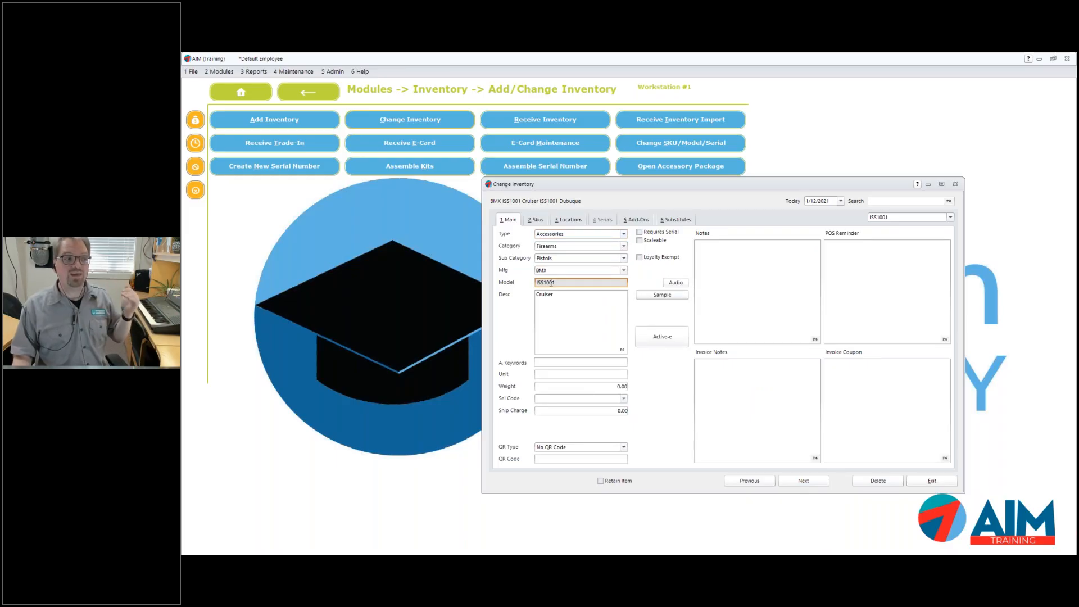
click(687, 144)
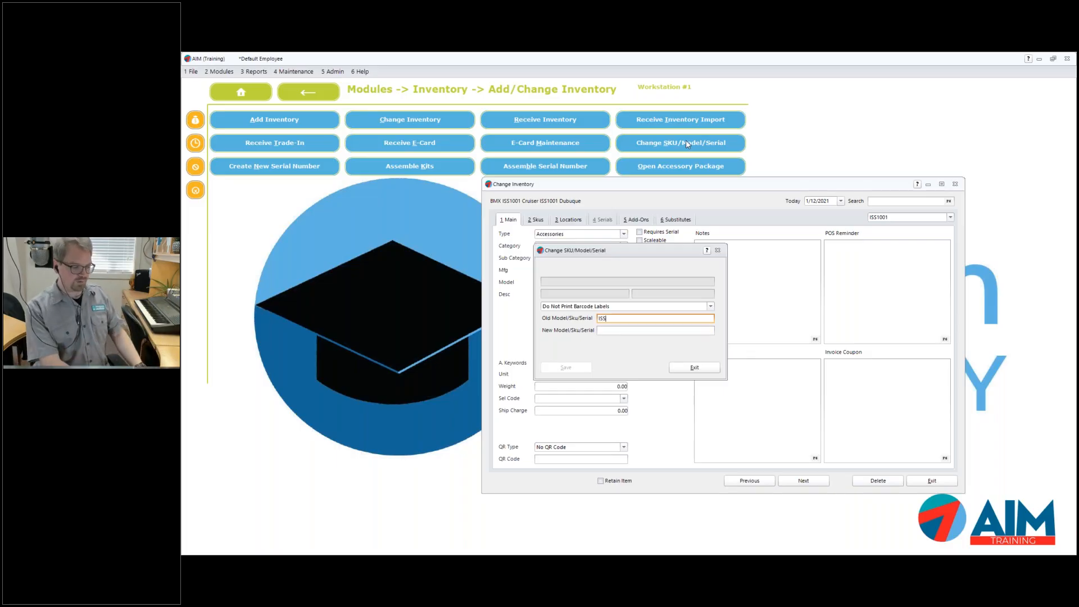
Enter ISS1001 as the old number and HIMOM as the new, tick Change Model#, and save
text(ISS1001)
key(Return)
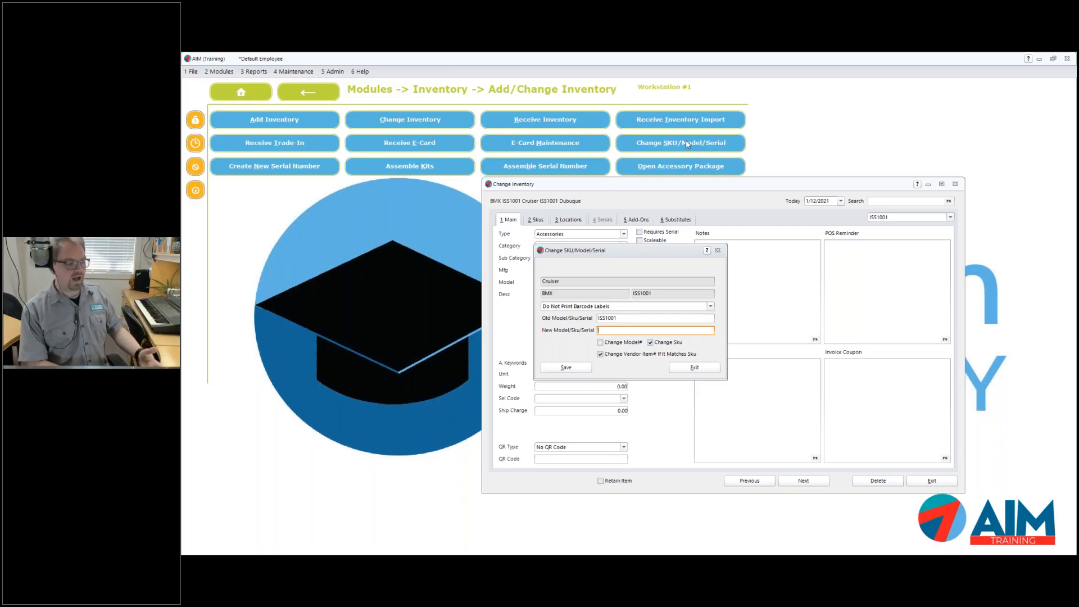
text(HIMOM)
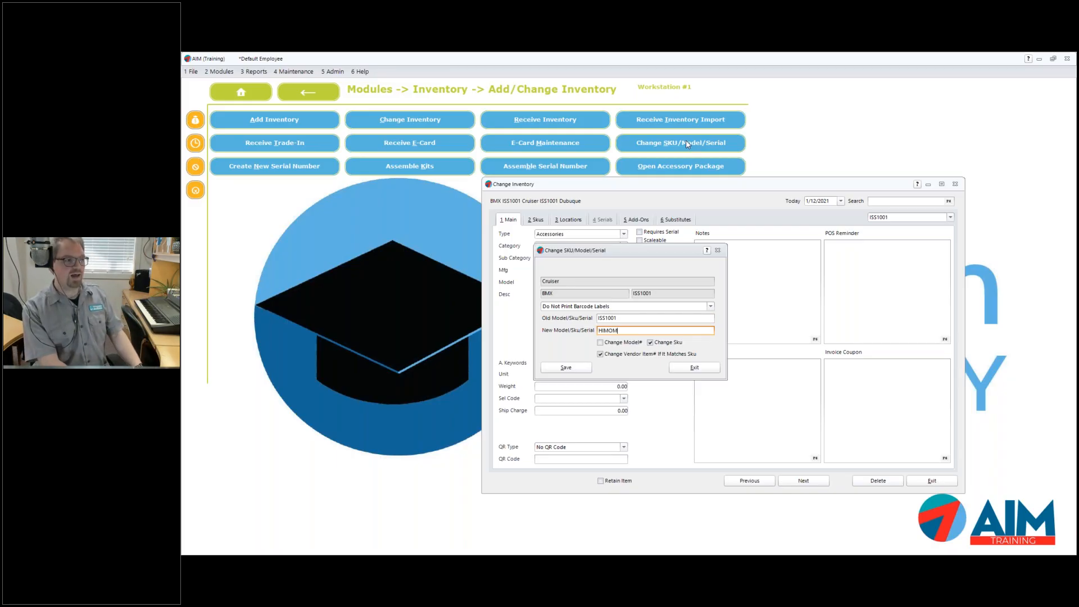
click(613, 344)
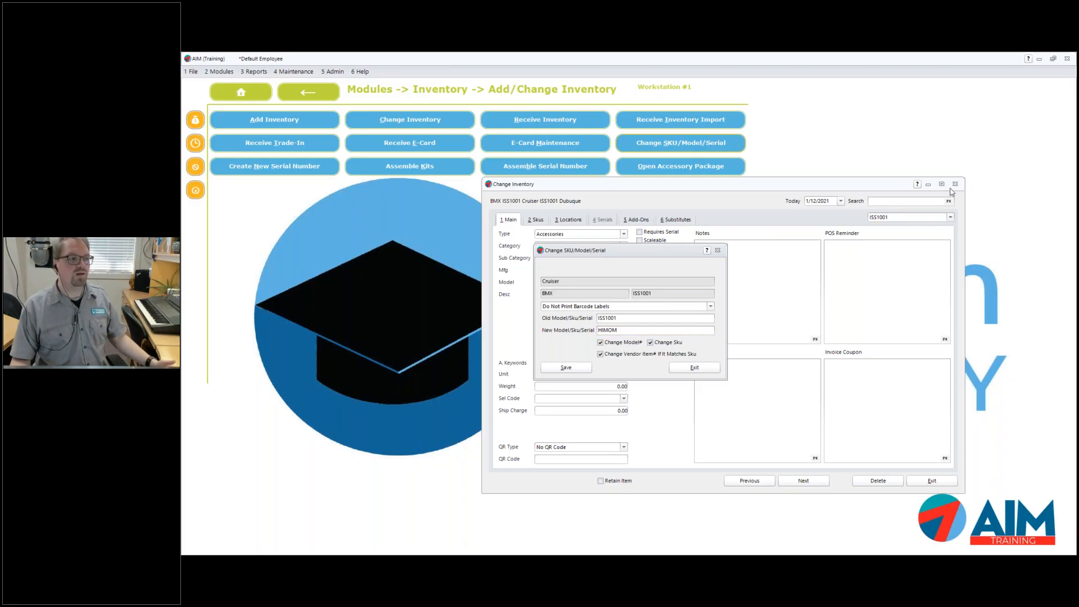
click(954, 184)
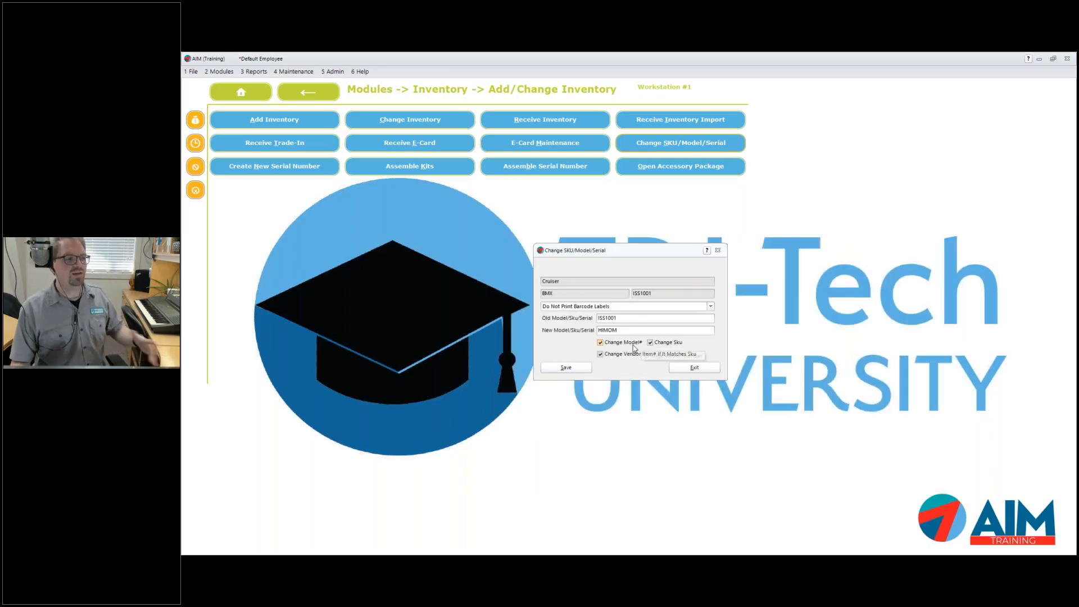
click(600, 354)
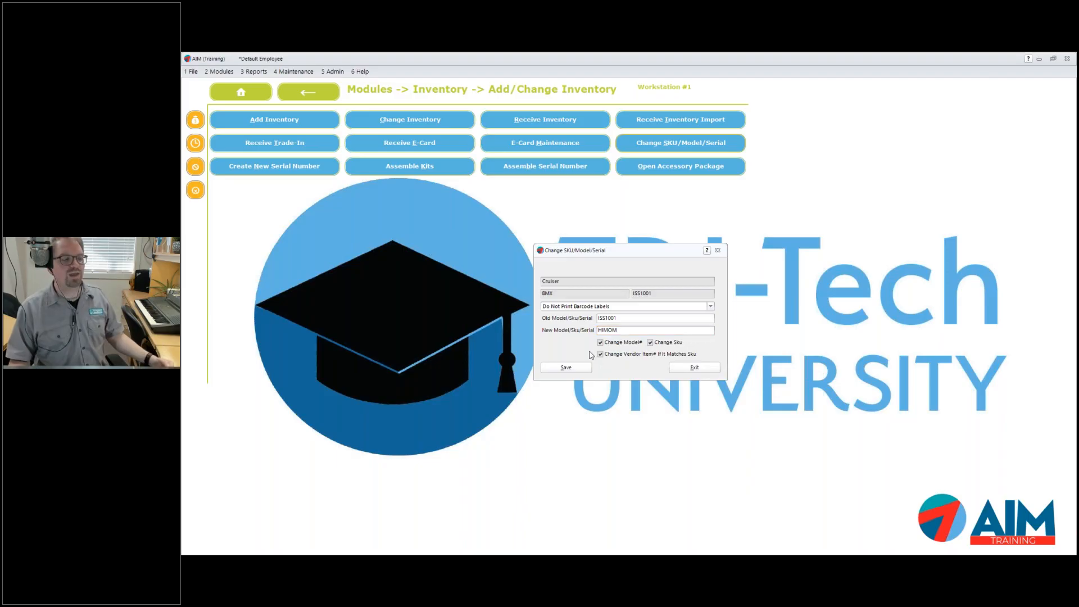
click(566, 368)
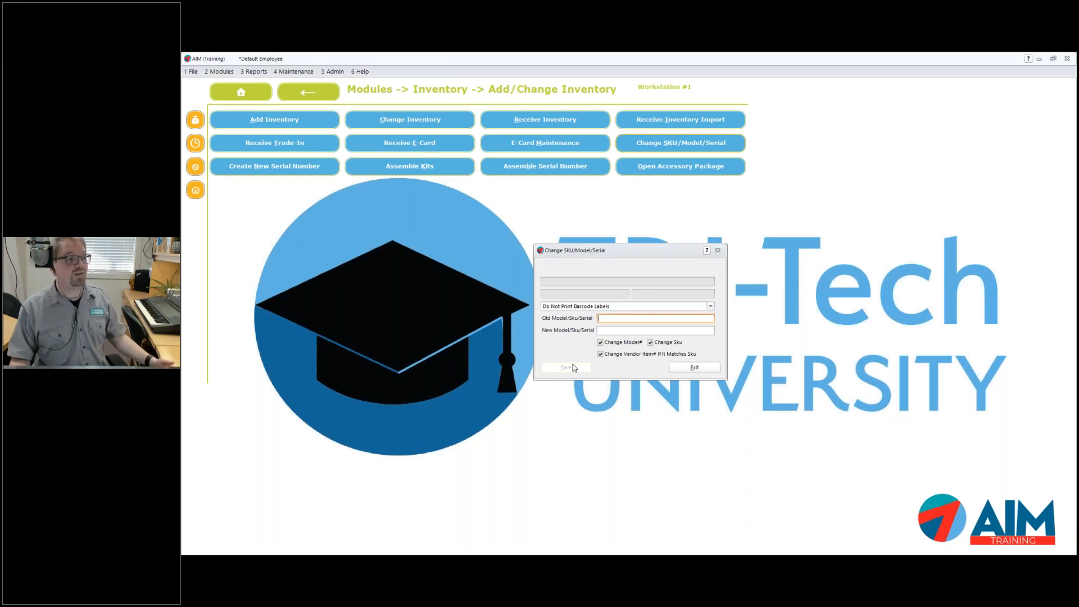
Try looking up item ISS123 in Change Inventory and dismiss the not-found message
click(380, 123)
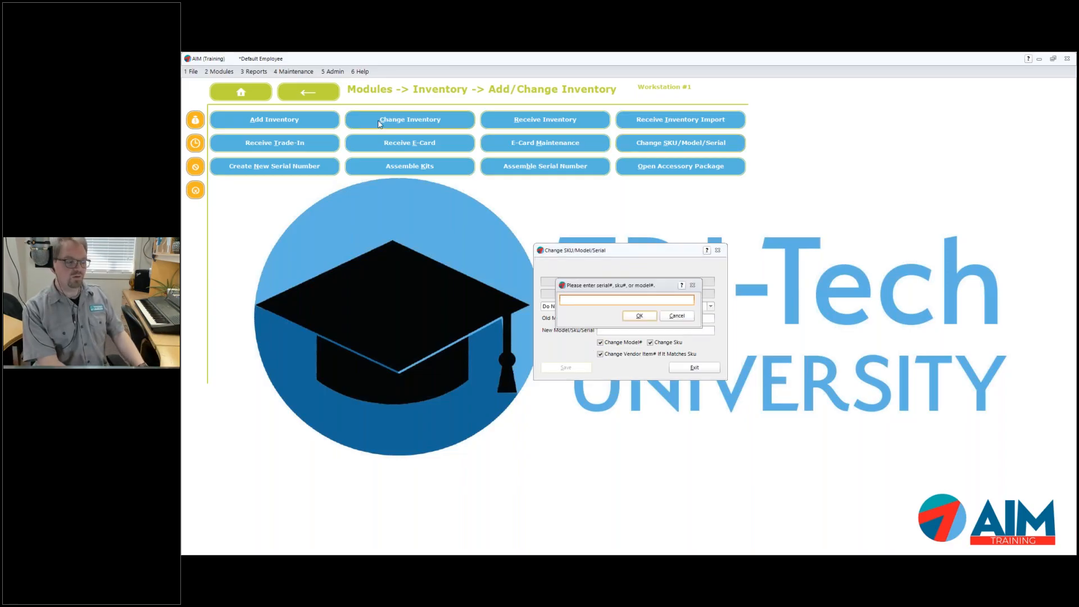
text(ISS123)
key(Return)
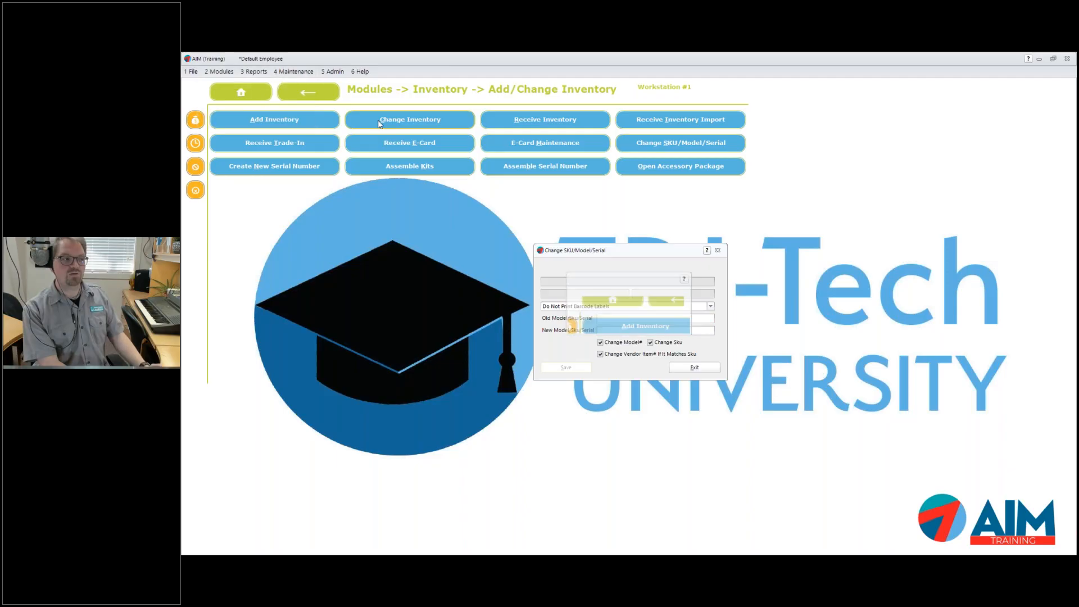
key(Return)
Open item ISS12345 to confirm it reads HIMOM, then close the record and SKU-change window
click(380, 124)
text(ISS12345)
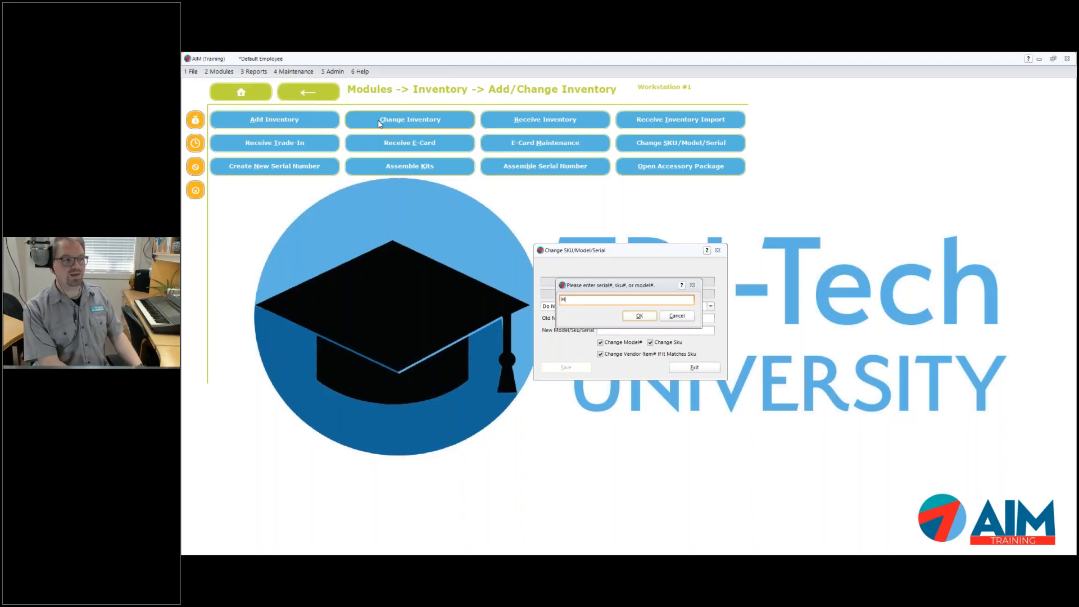
key(Return)
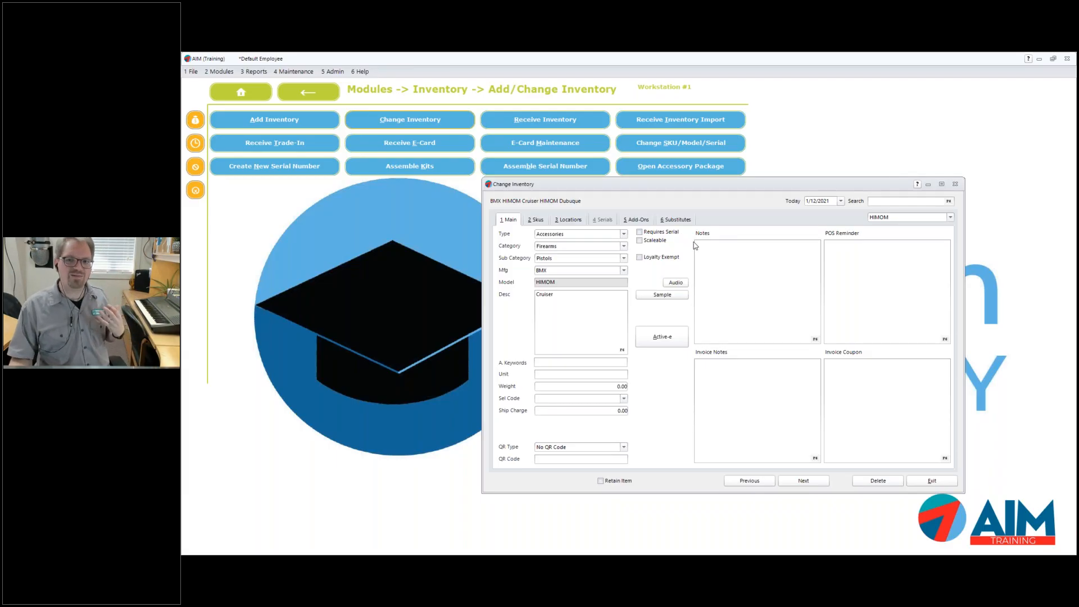
click(955, 184)
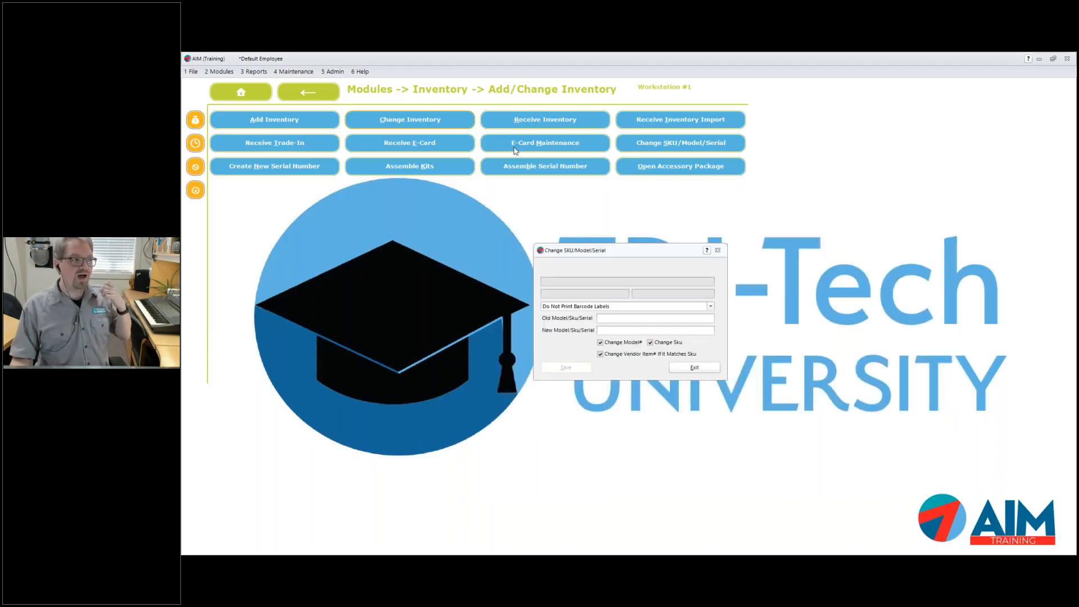
click(718, 250)
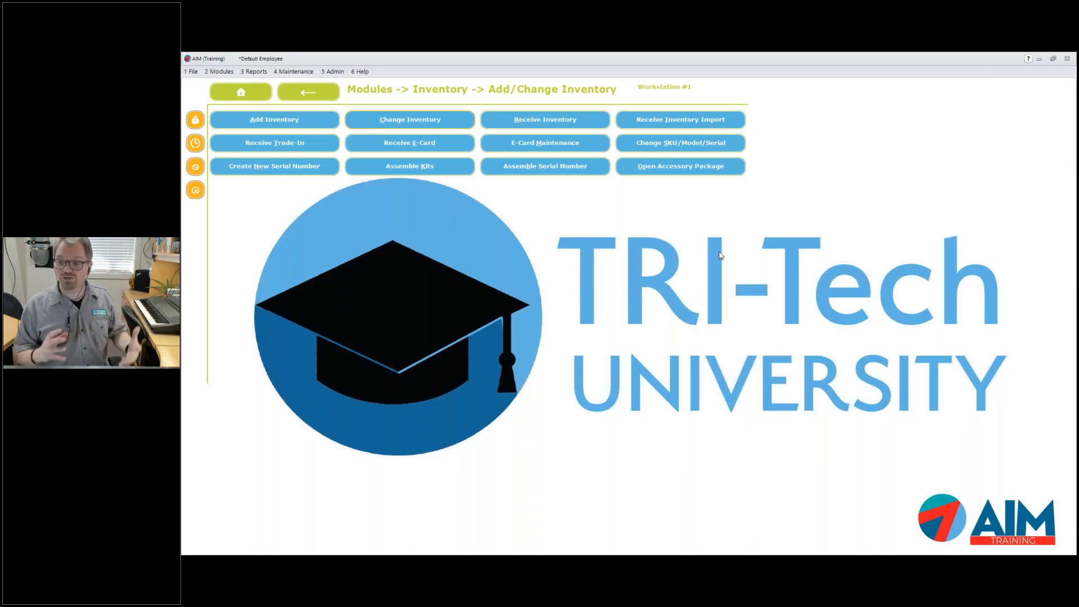
Navigate from the Home menu to Reports > Inventory > Current Inventory
click(253, 96)
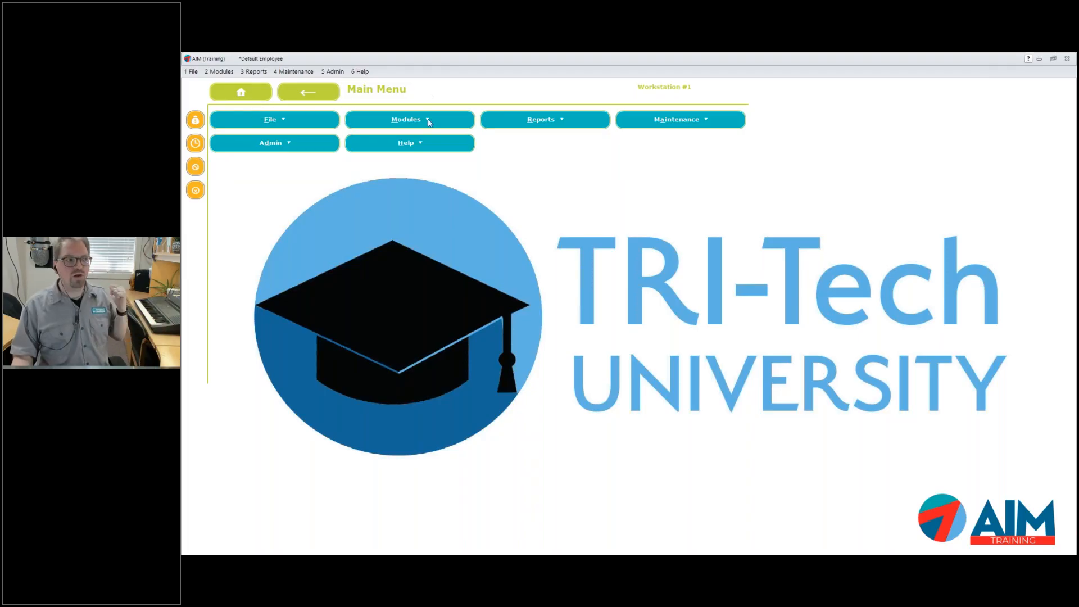
click(509, 118)
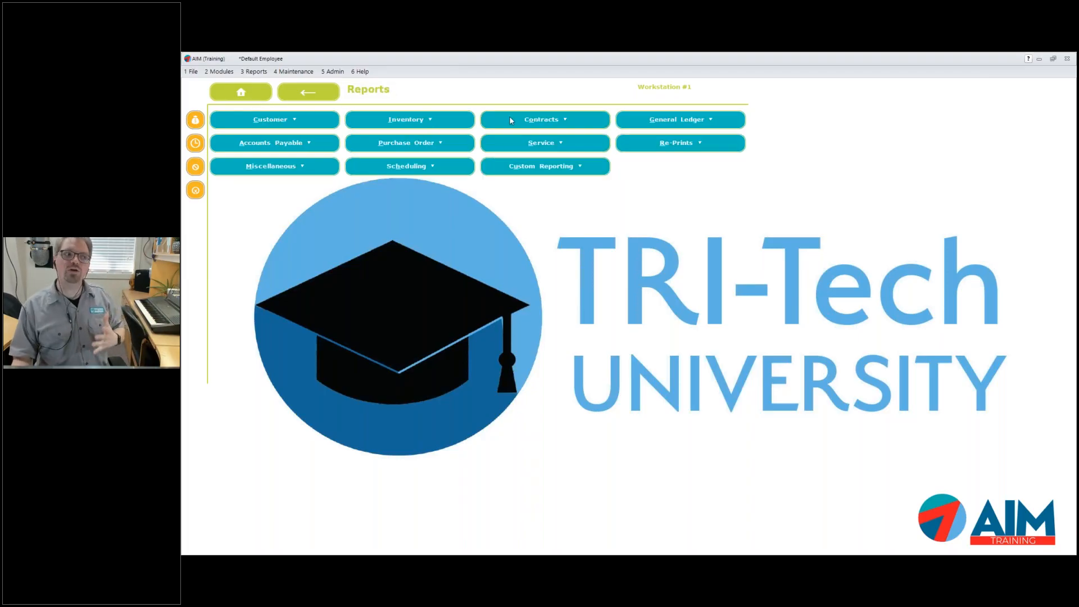
click(437, 125)
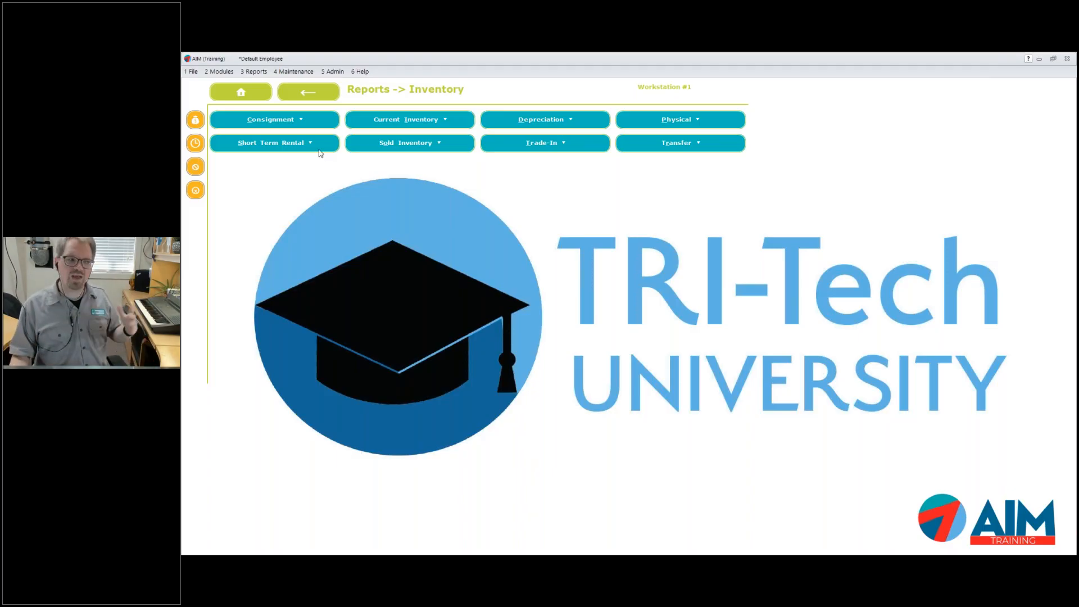
click(409, 122)
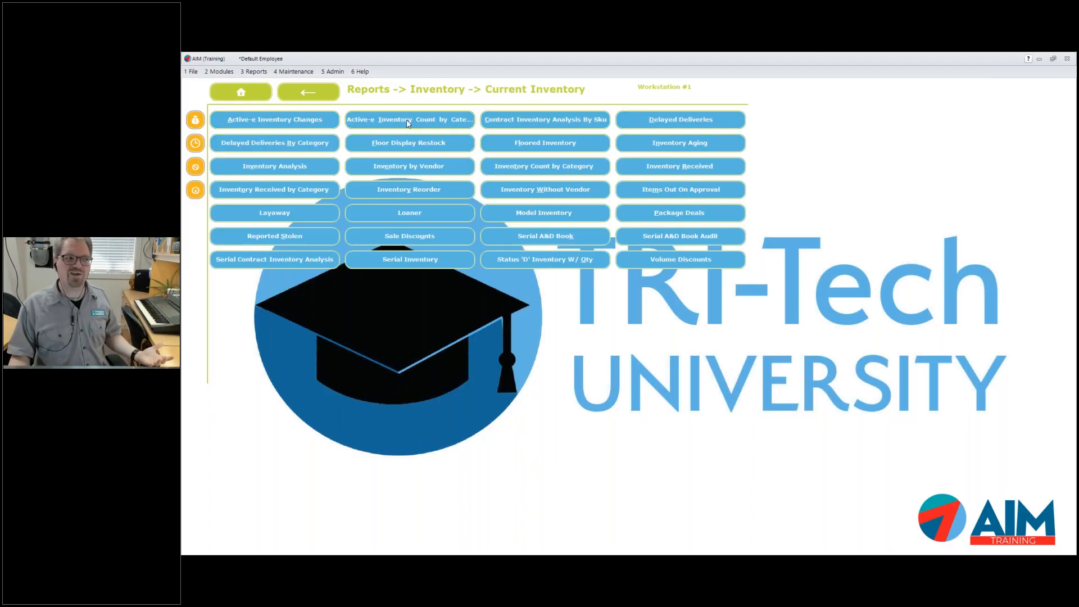
Preview and close the Inventory Count by Category and Inventory Reorder report options, then go back
click(520, 172)
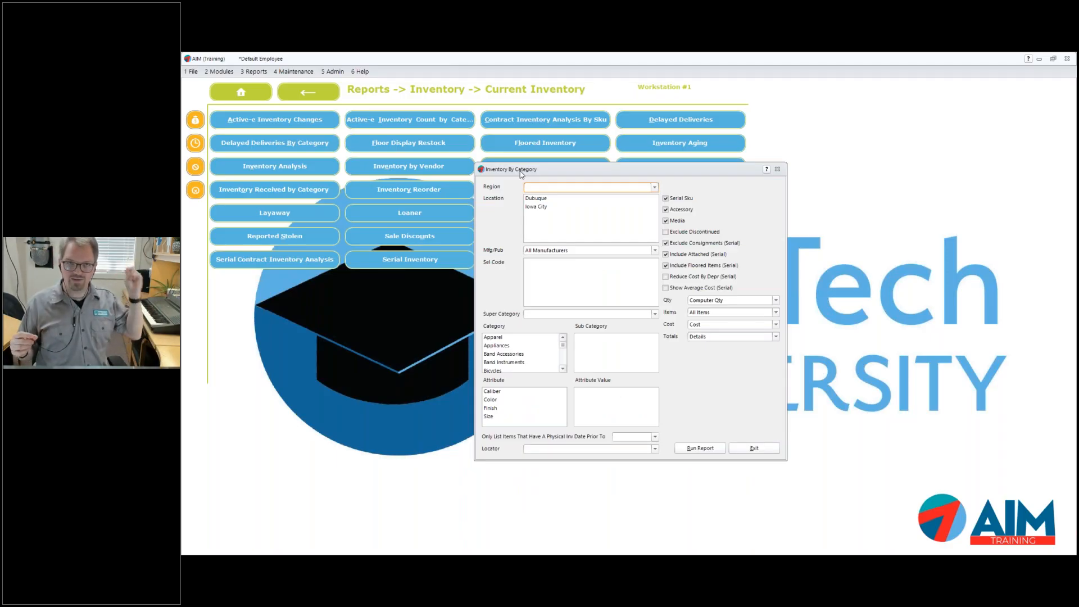
click(777, 170)
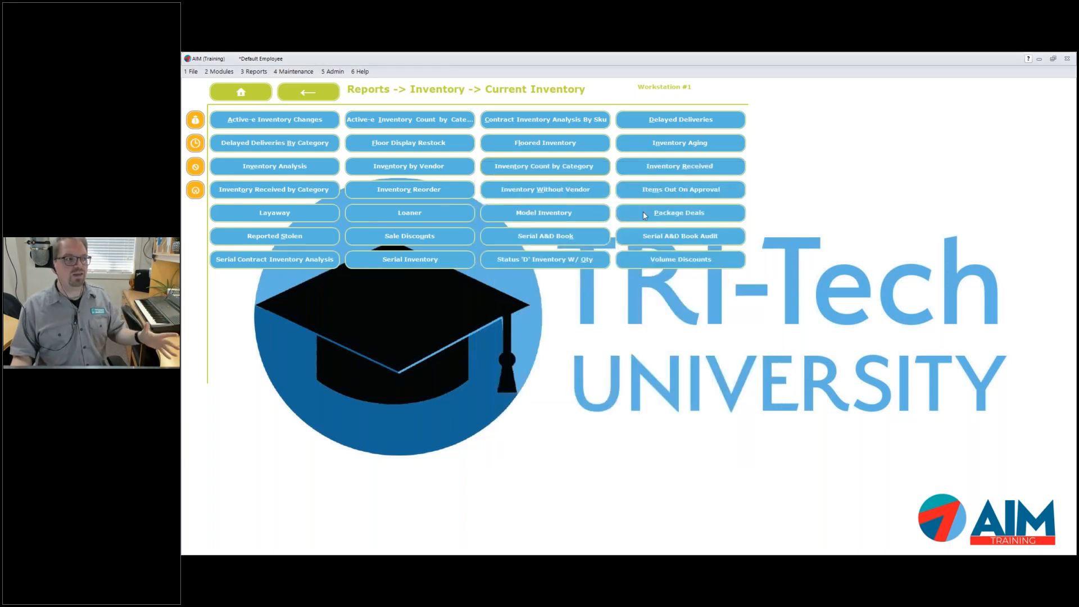
click(410, 188)
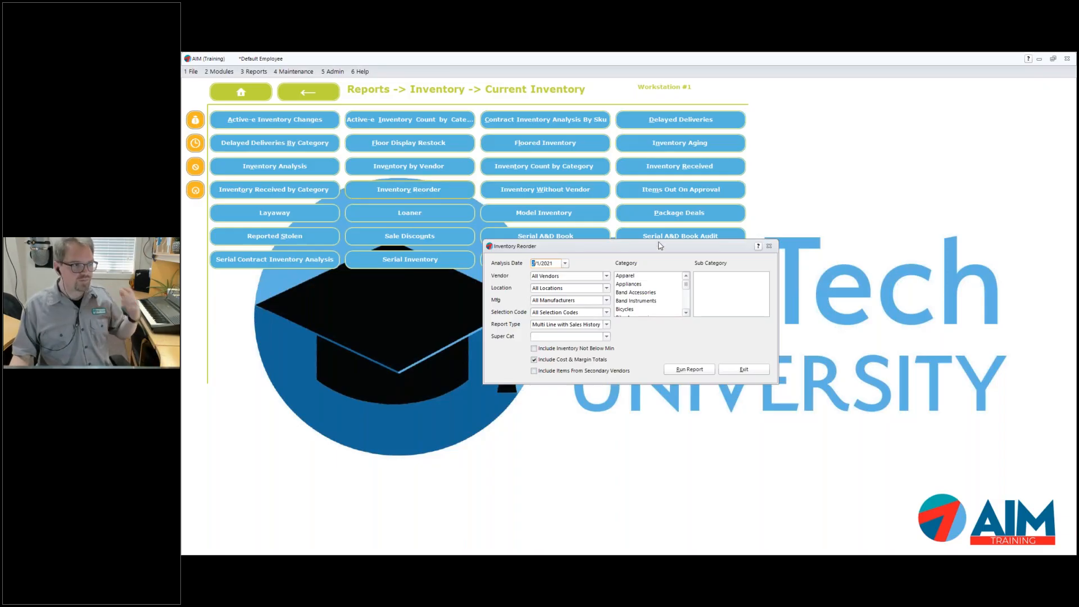
click(768, 247)
click(308, 91)
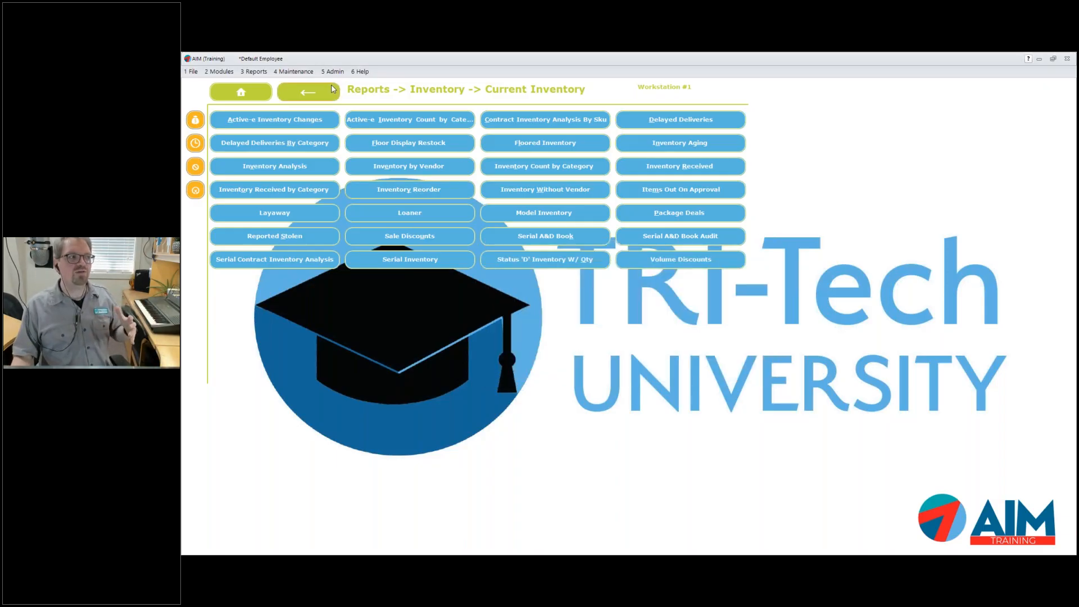
Show Sold Inventory reports and preview the Sold by Category and Sold By Vendor options
click(393, 154)
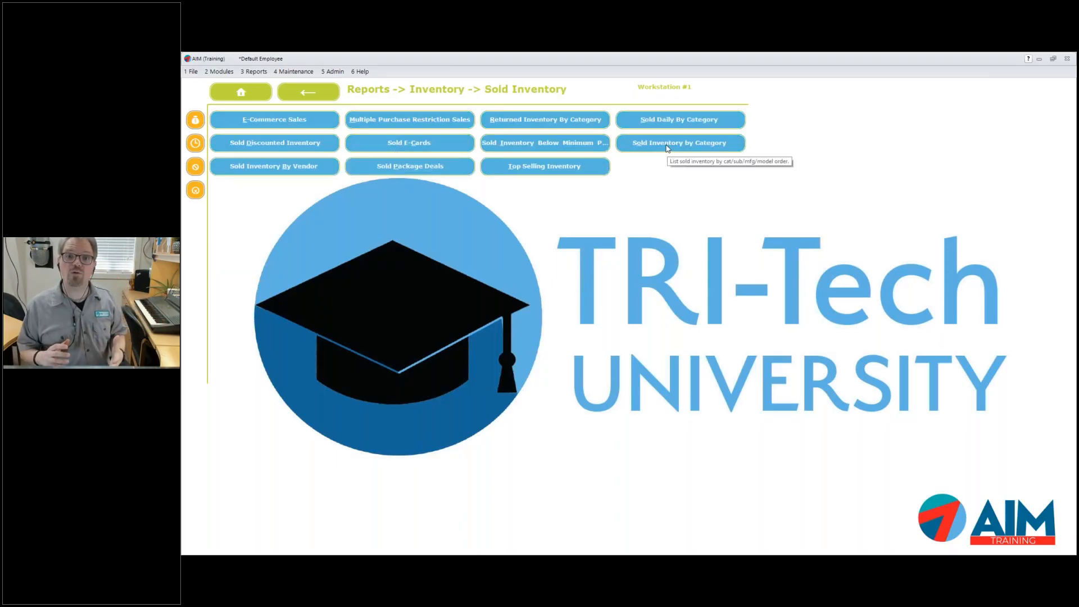
click(667, 147)
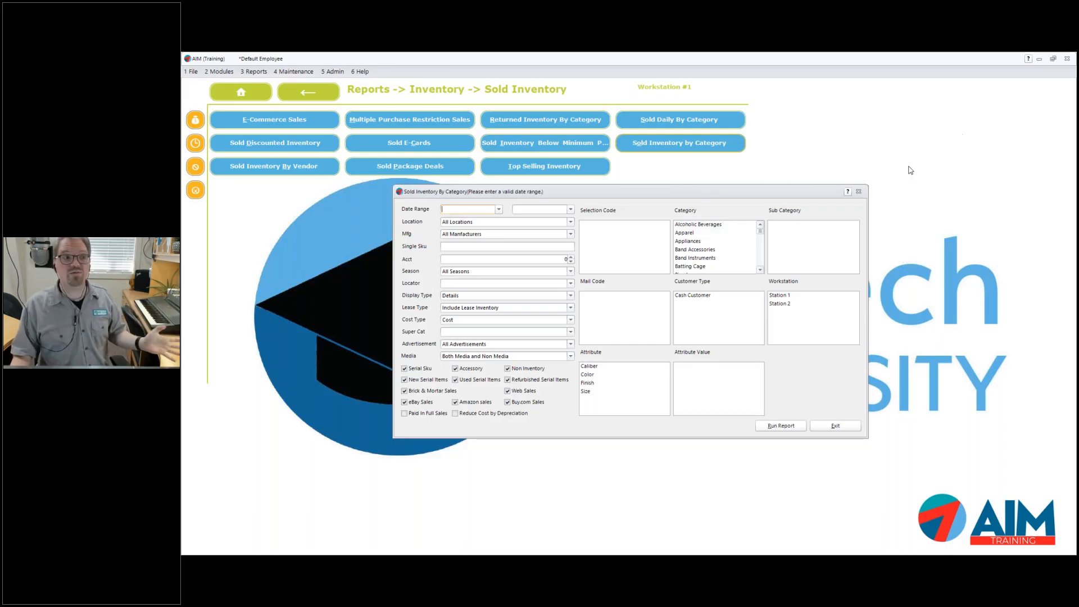
click(860, 191)
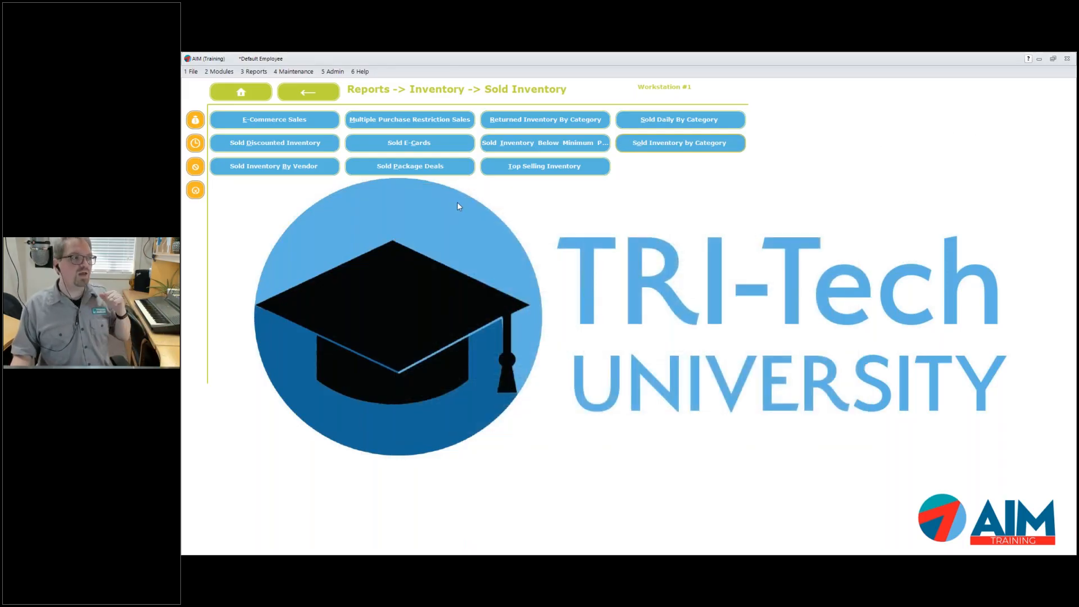
click(300, 171)
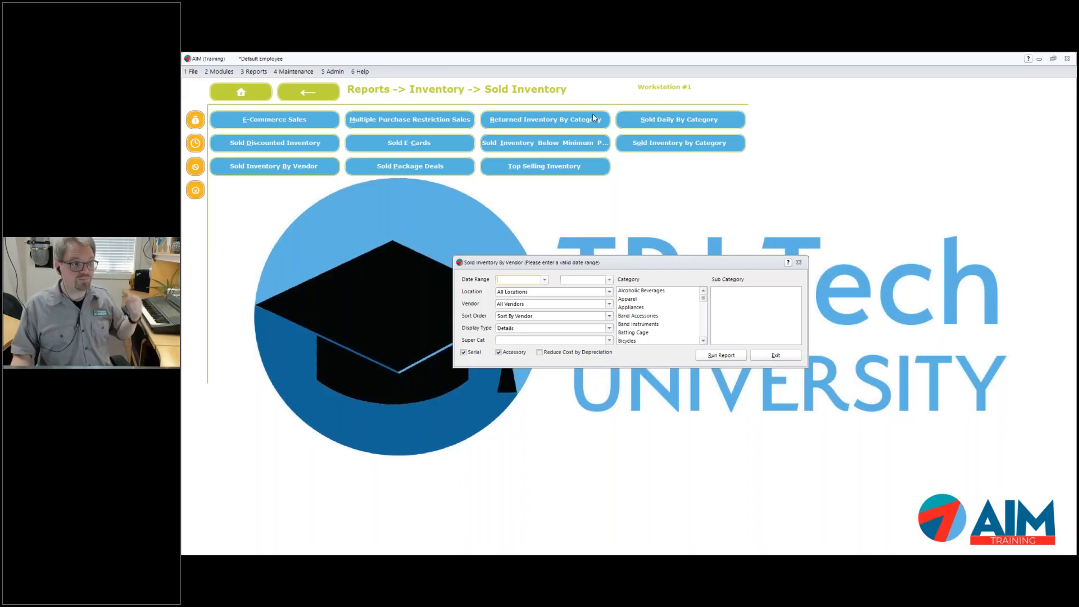
click(799, 263)
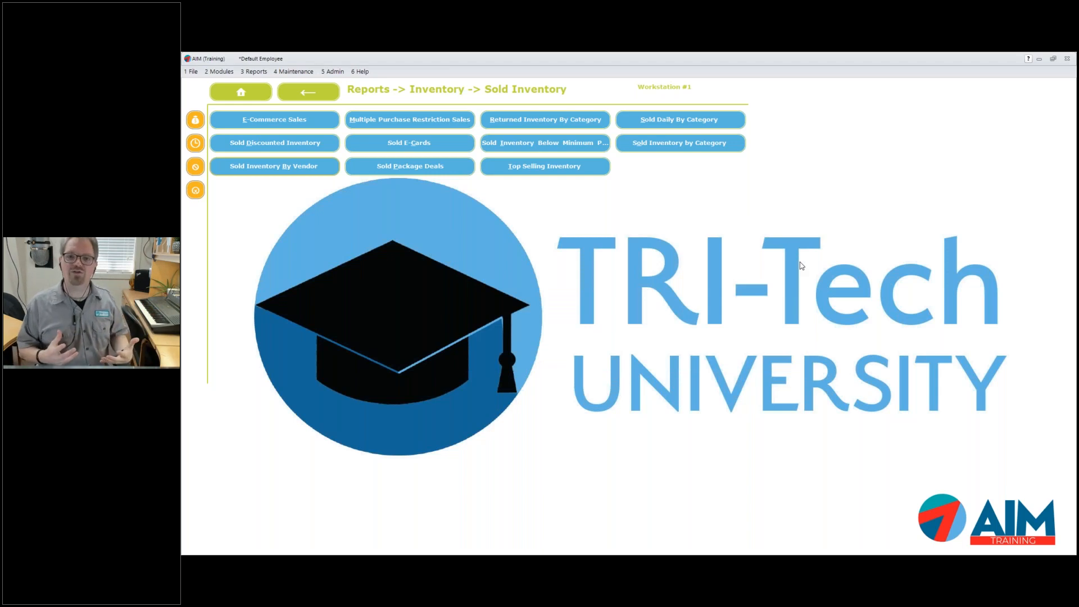